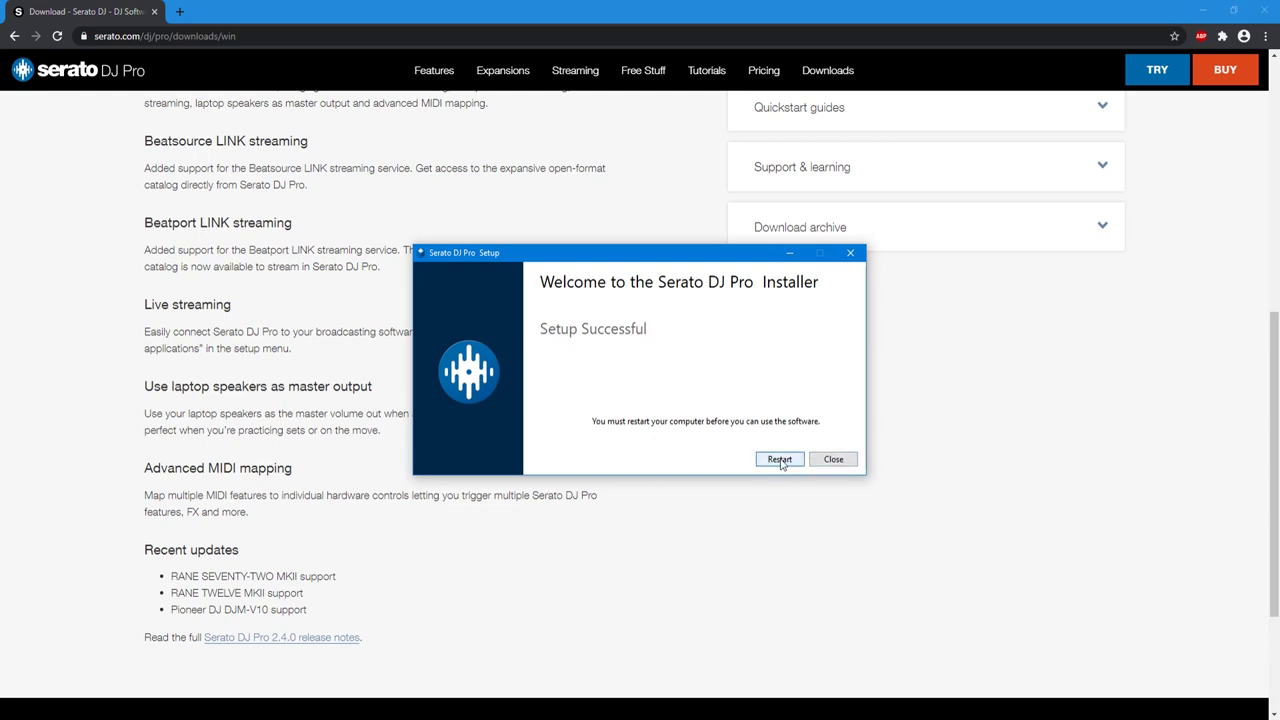
- Close the finished Serato DJ Pro installer without restarting the computer, and minimise the browser
{"action": "left_click", "coordinate": [828, 459]}
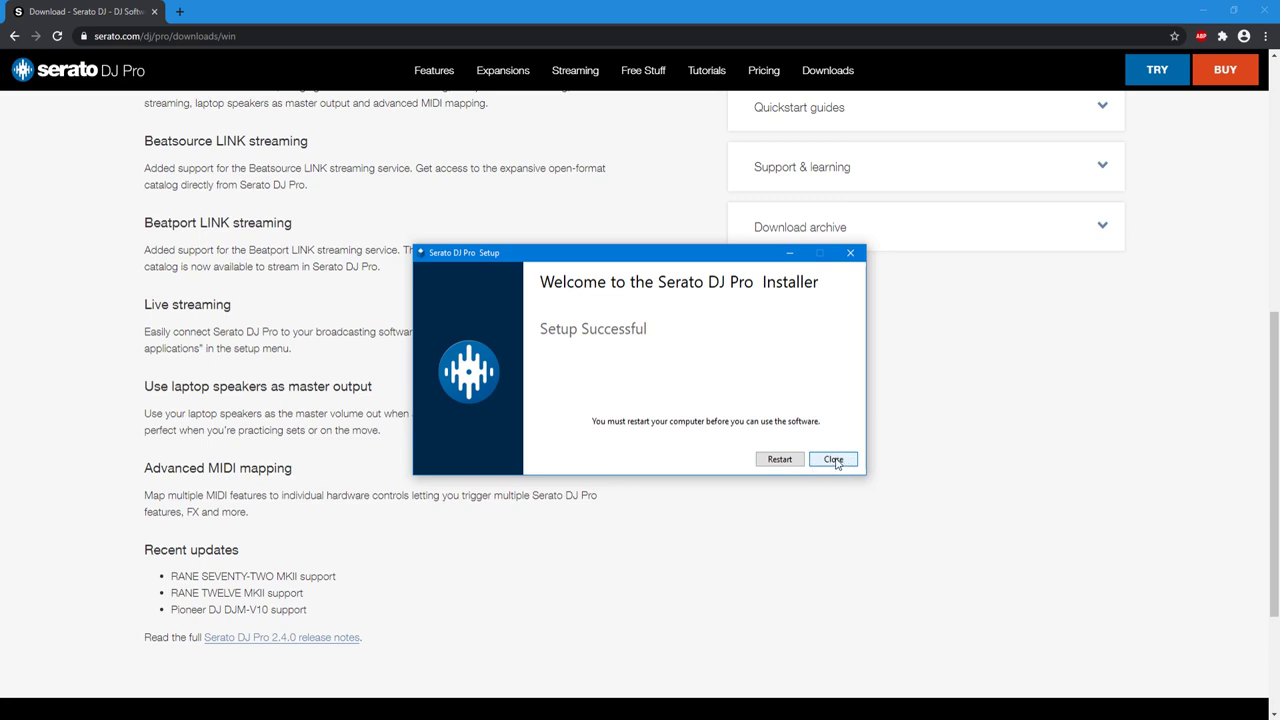
{"action": "left_click", "coordinate": [834, 460]}
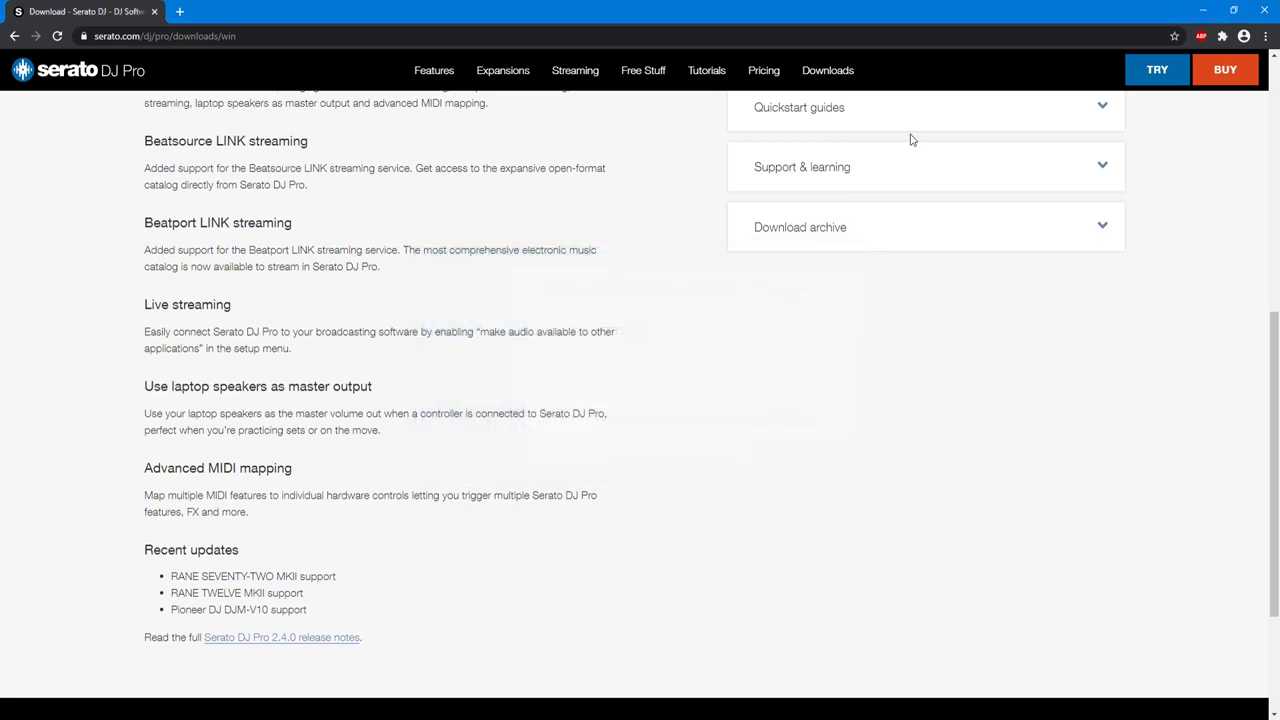
{"action": "left_click", "coordinate": [1204, 11]}
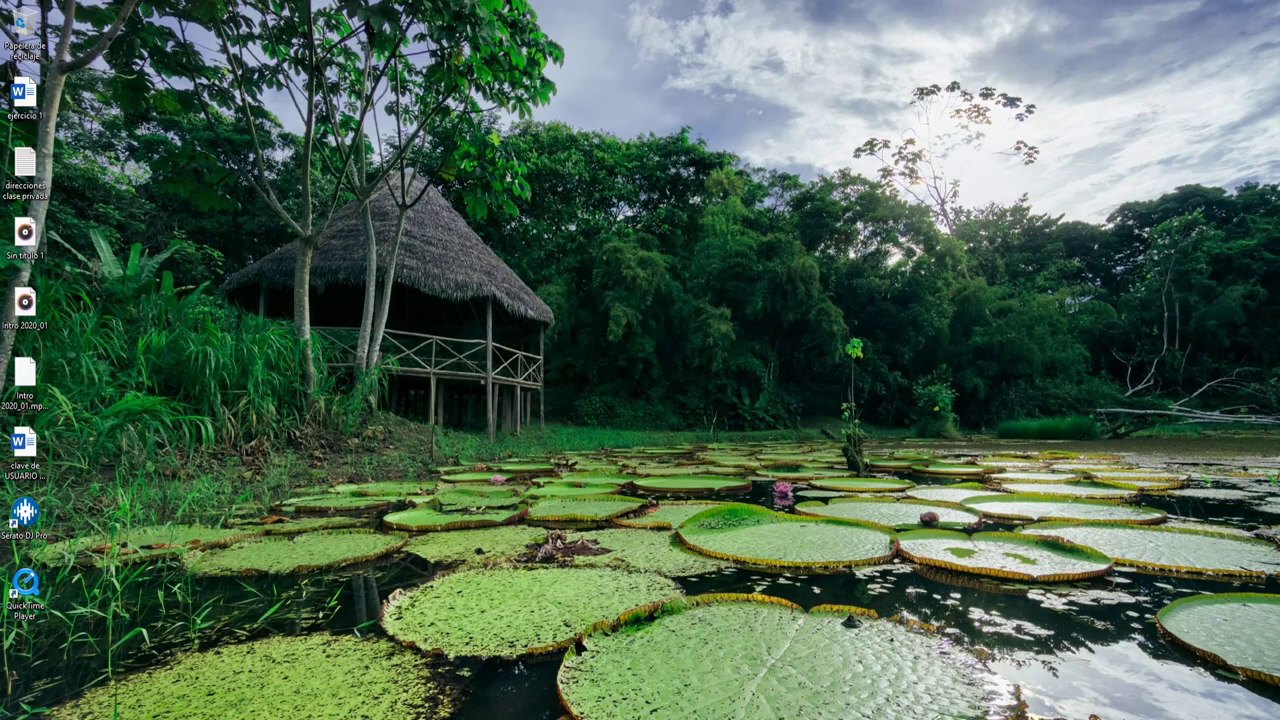
- Launch Serato DJ Pro, skim the version 2.4 release news, and dismiss it
{"action": "left_click", "coordinate": [10, 712]}
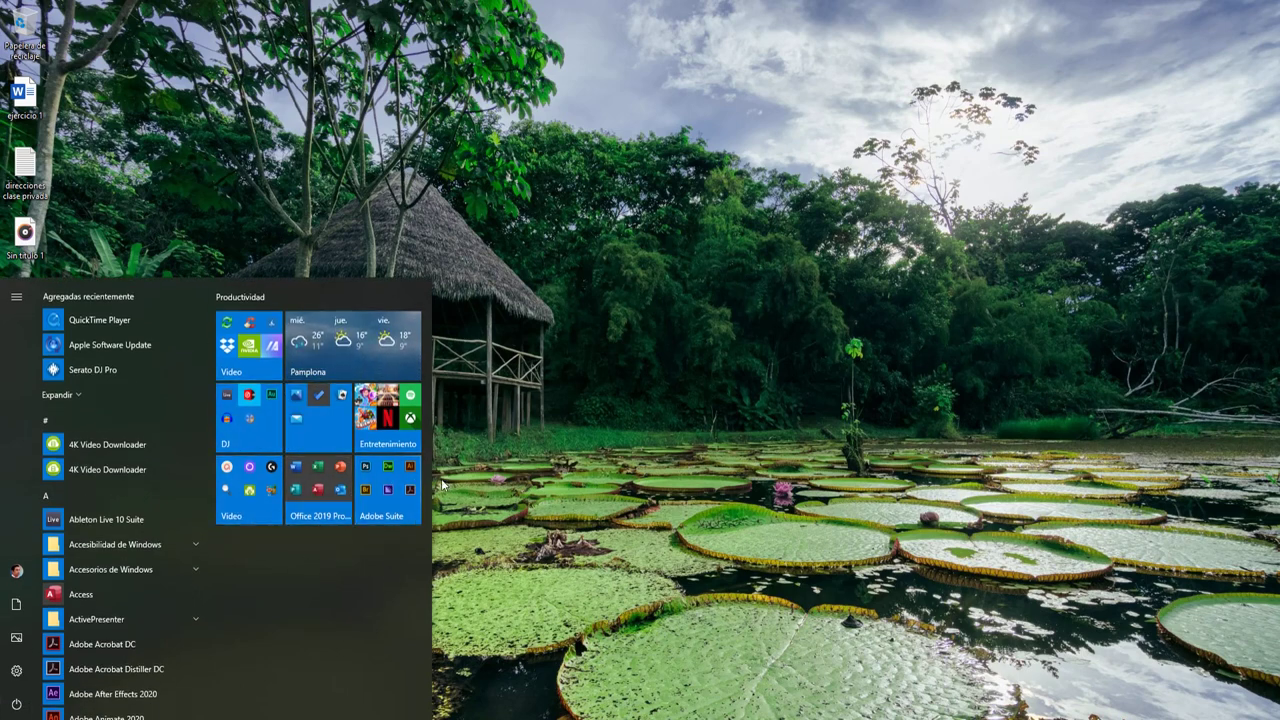
{"action": "left_click", "coordinate": [70, 366]}
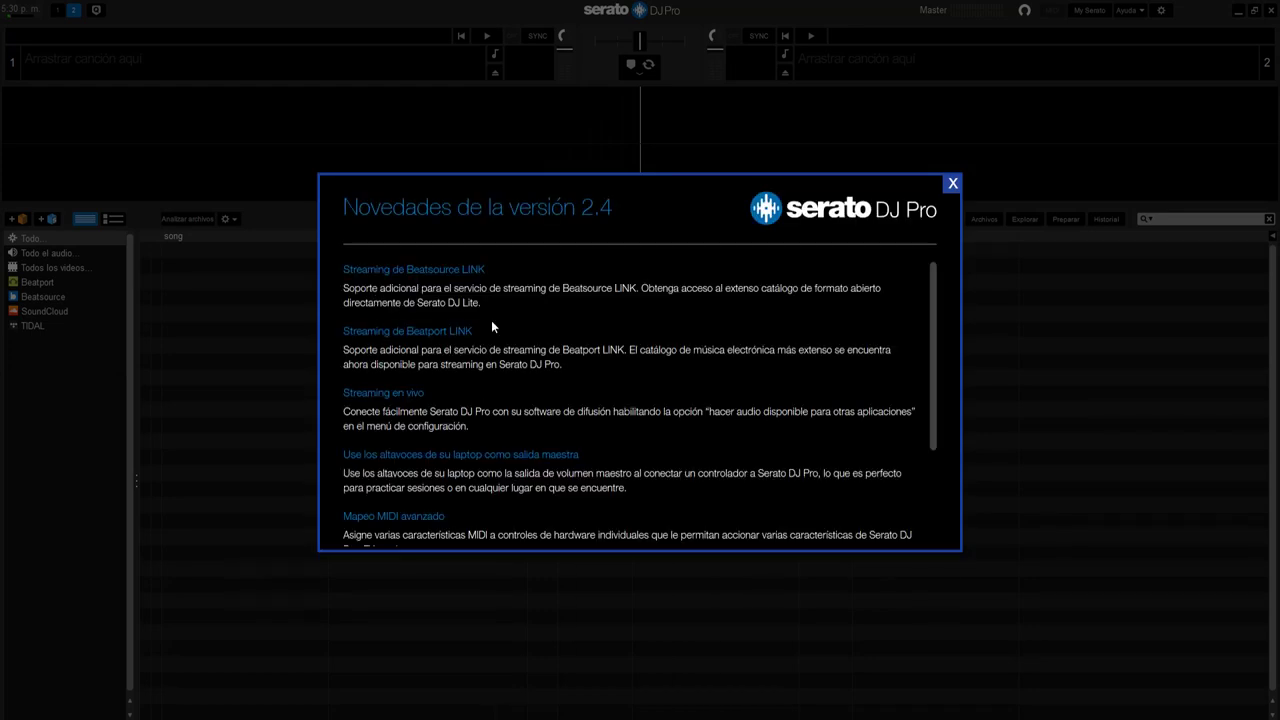
{"action": "scroll", "coordinate": [491, 322], "scroll_direction": "down", "scroll_amount": 5}
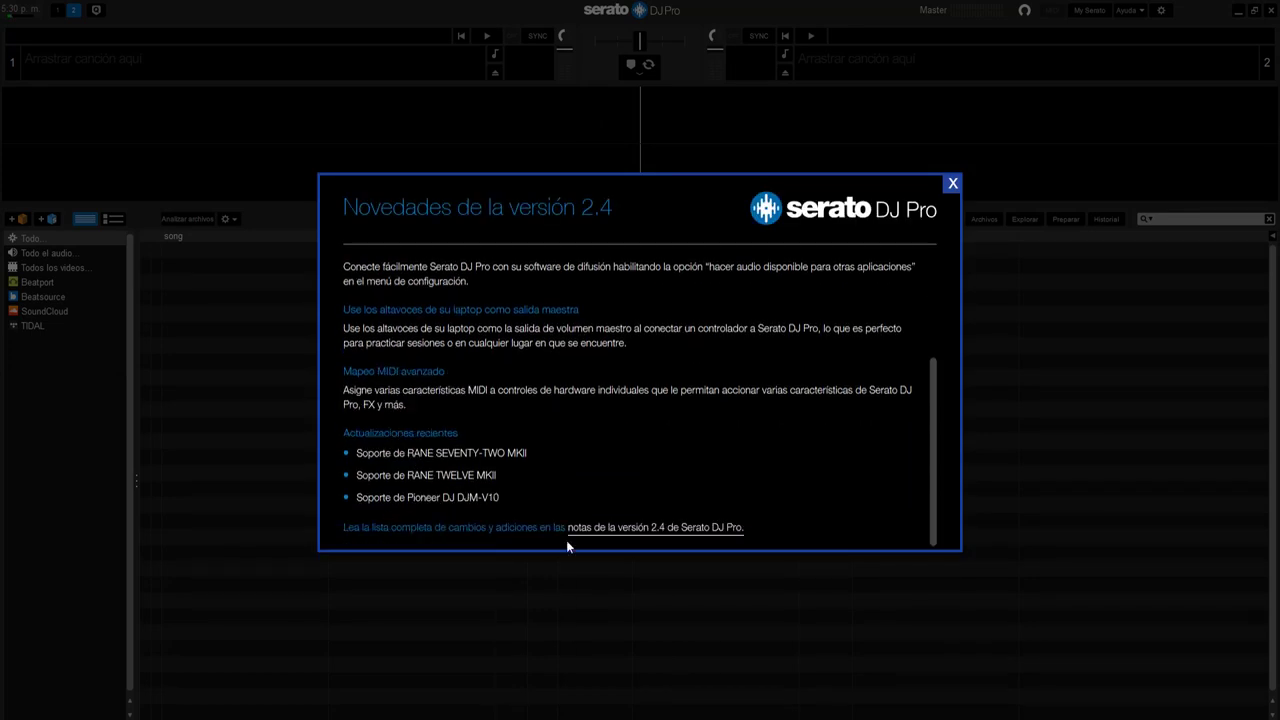
{"action": "scroll", "coordinate": [610, 475], "scroll_direction": "up", "scroll_amount": 5}
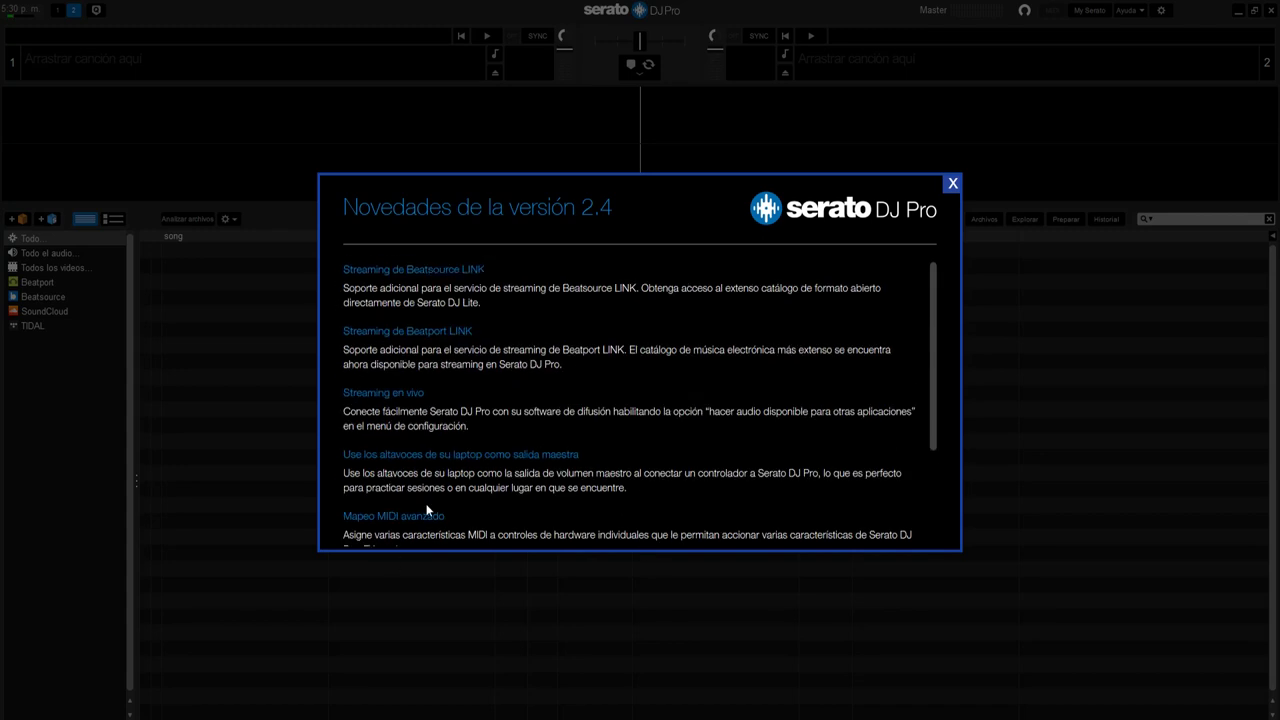
{"action": "left_click", "coordinate": [954, 184]}
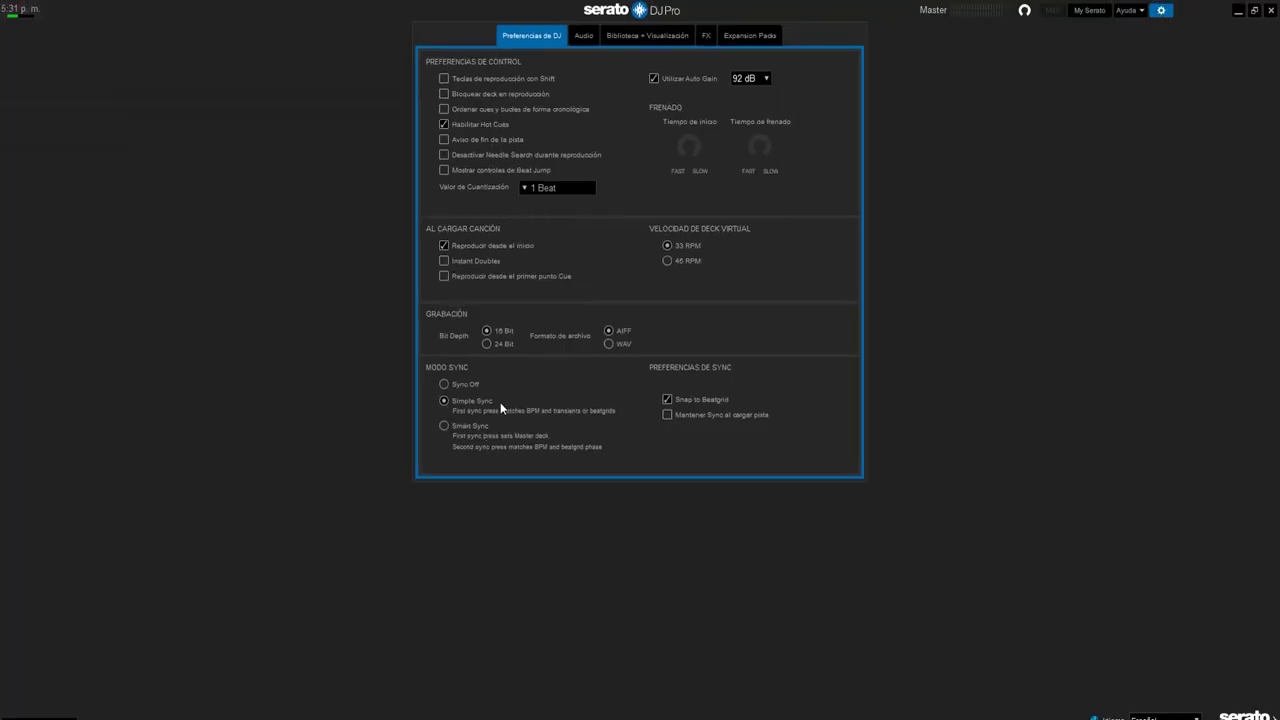
- Open the Virtual Audio Cable installation guide from Serato's audio preferences and dismiss the browser's translation offer
{"action": "left_click", "coordinate": [586, 37]}
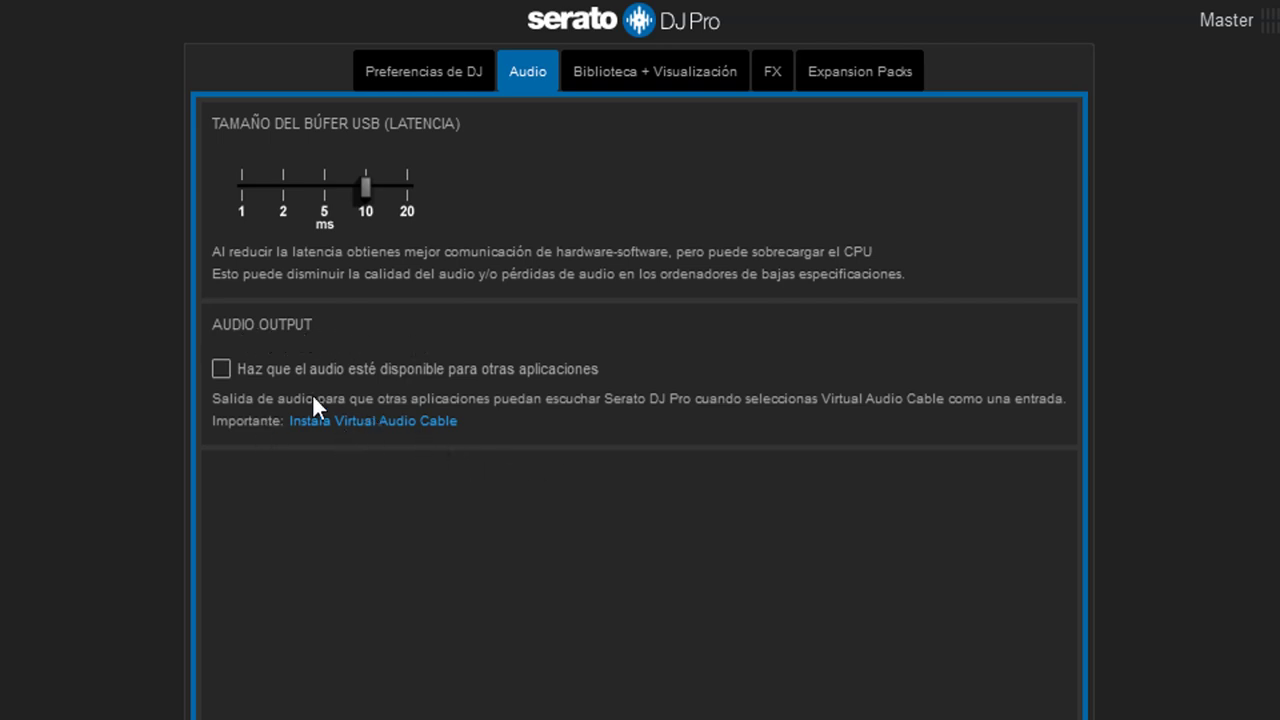
{"action": "left_click", "coordinate": [390, 418]}
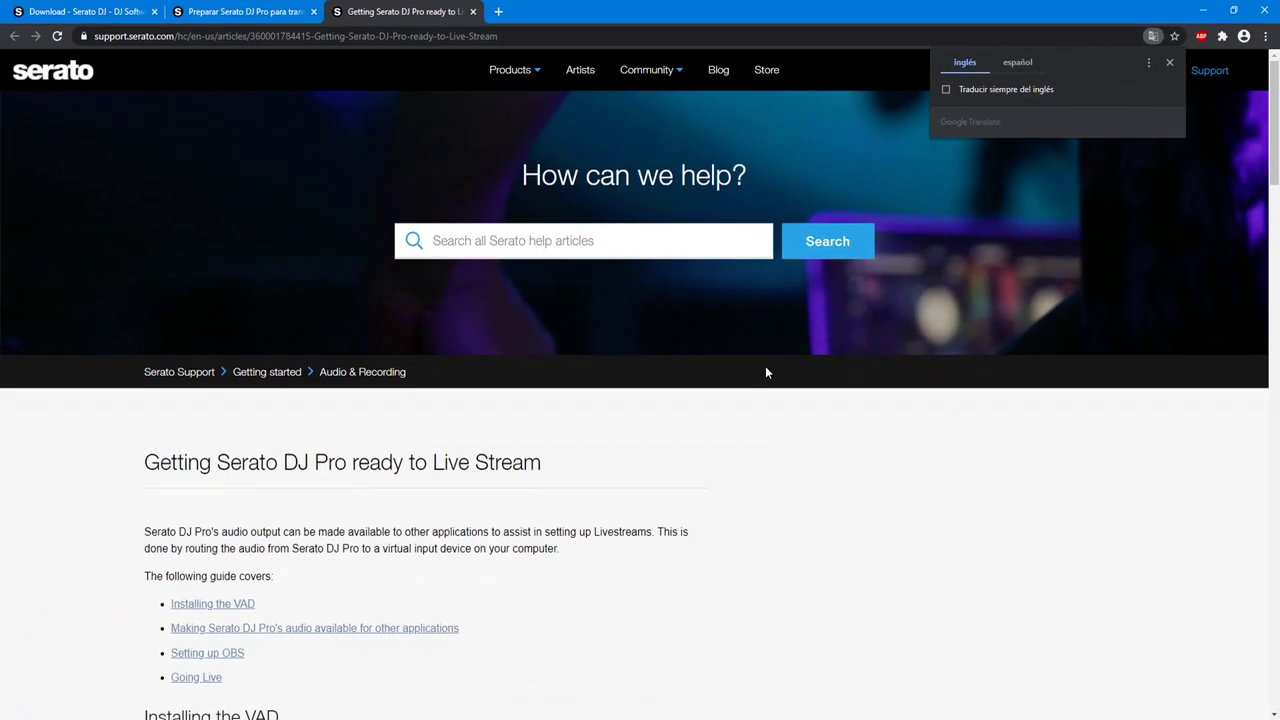
{"action": "scroll", "coordinate": [765, 366], "scroll_direction": "down", "scroll_amount": 2}
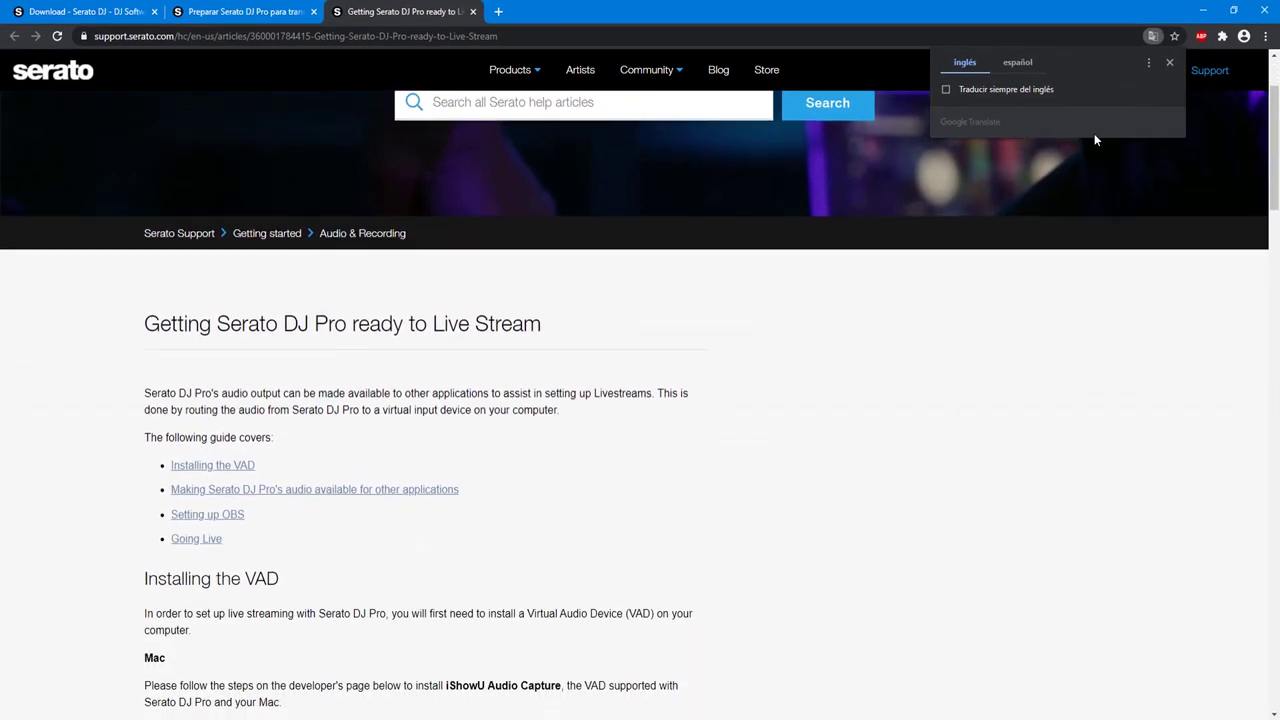
{"action": "left_click", "coordinate": [1170, 63]}
- Review the live streaming guide, including the Windows instructions for installing the virtual audio device, enabling Serato's audio output and setting up OBS
{"action": "scroll", "coordinate": [515, 495], "scroll_direction": "down", "scroll_amount": 3}
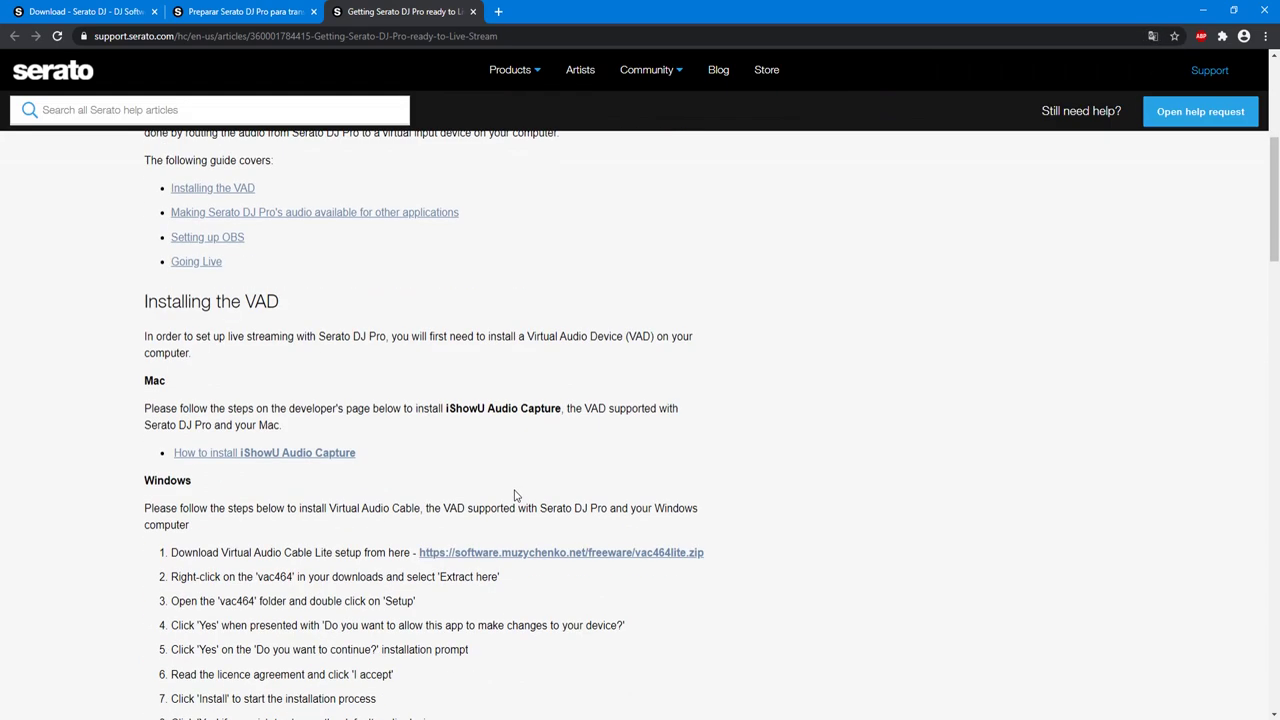
{"action": "scroll", "coordinate": [515, 495], "scroll_direction": "down", "scroll_amount": 2}
{"action": "scroll", "coordinate": [515, 495], "scroll_direction": "up", "scroll_amount": 5}
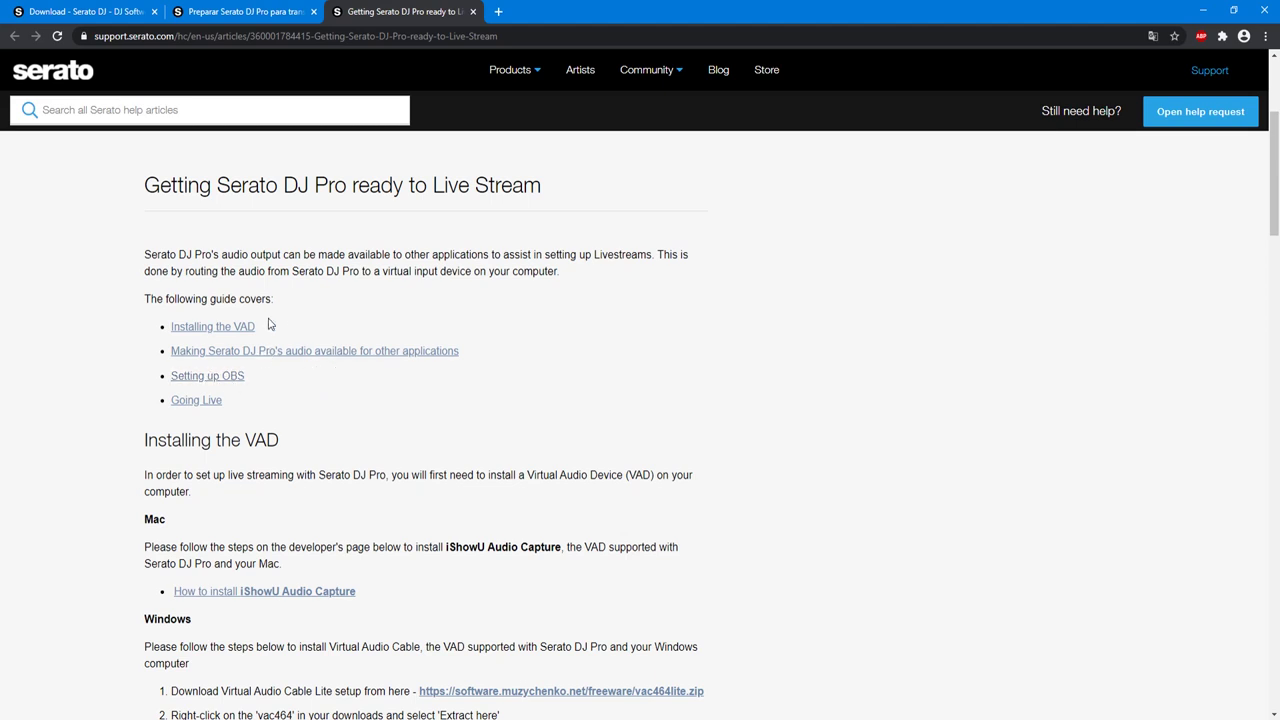
{"action": "scroll", "coordinate": [528, 430], "scroll_direction": "down", "scroll_amount": 2}
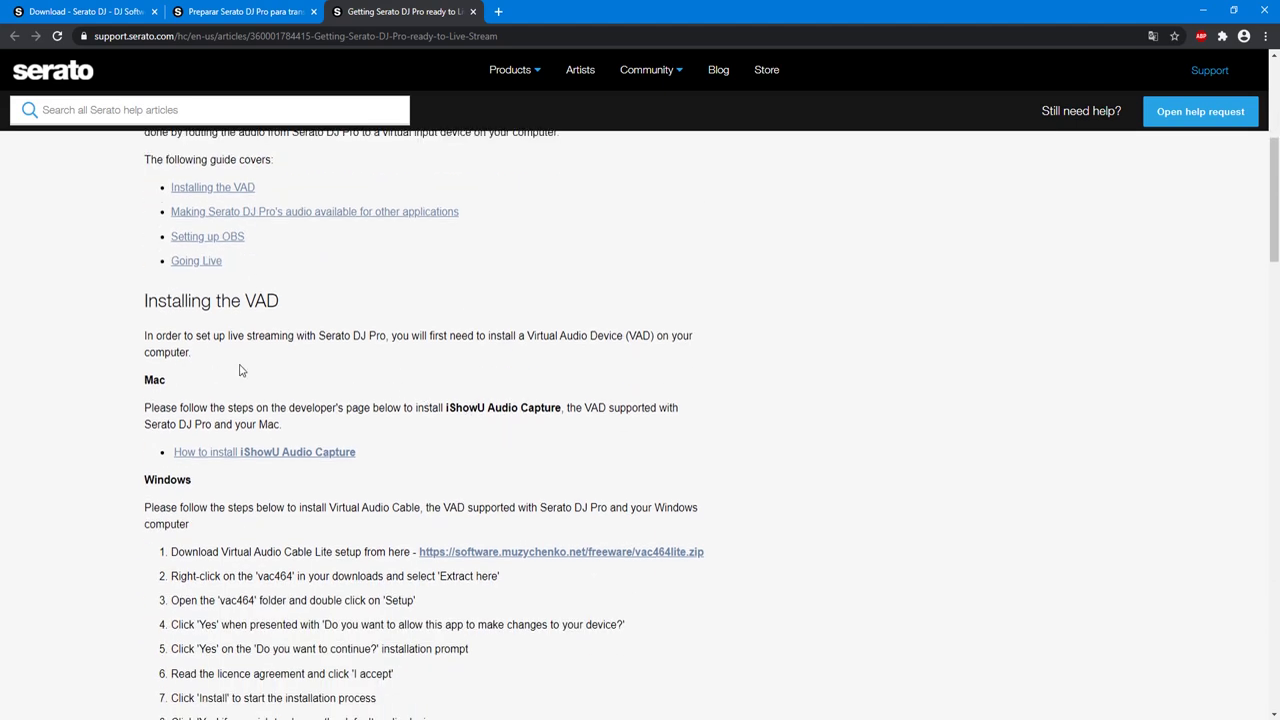
{"action": "scroll", "coordinate": [225, 362], "scroll_direction": "down", "scroll_amount": 1}
{"action": "scroll", "coordinate": [210, 356], "scroll_direction": "up", "scroll_amount": 1}
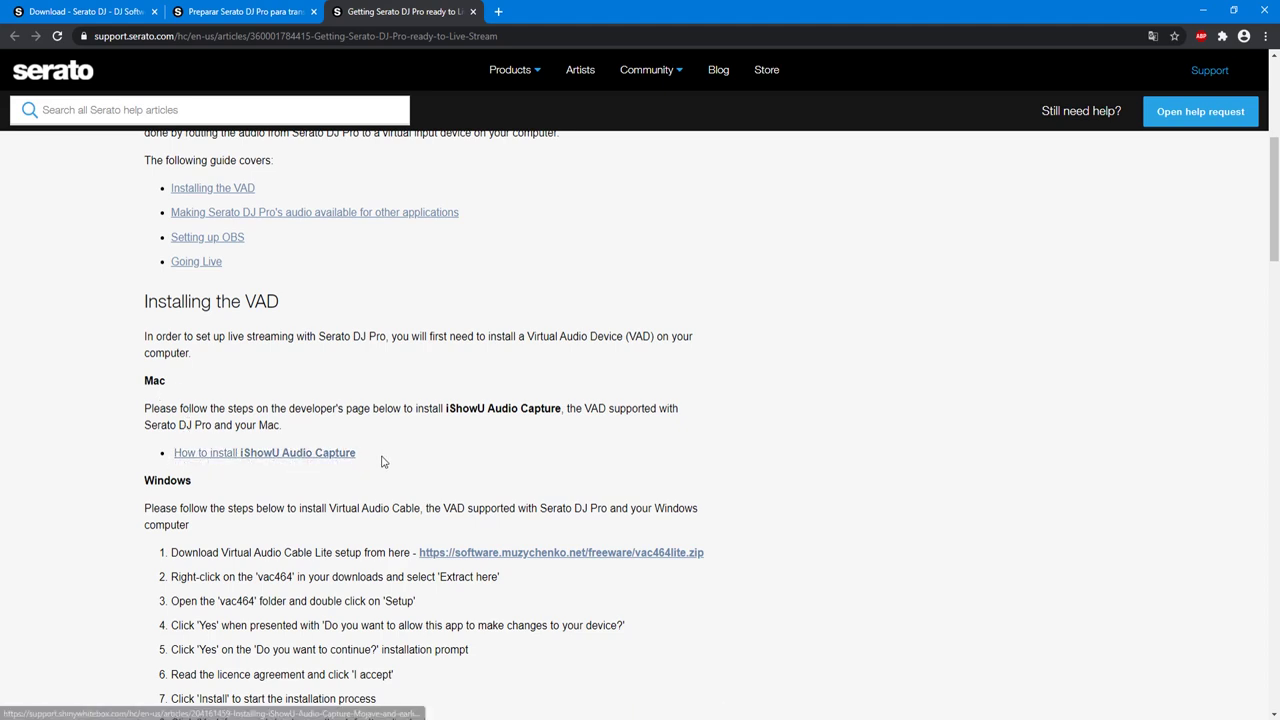
{"action": "scroll", "coordinate": [257, 460], "scroll_direction": "down", "scroll_amount": 1}
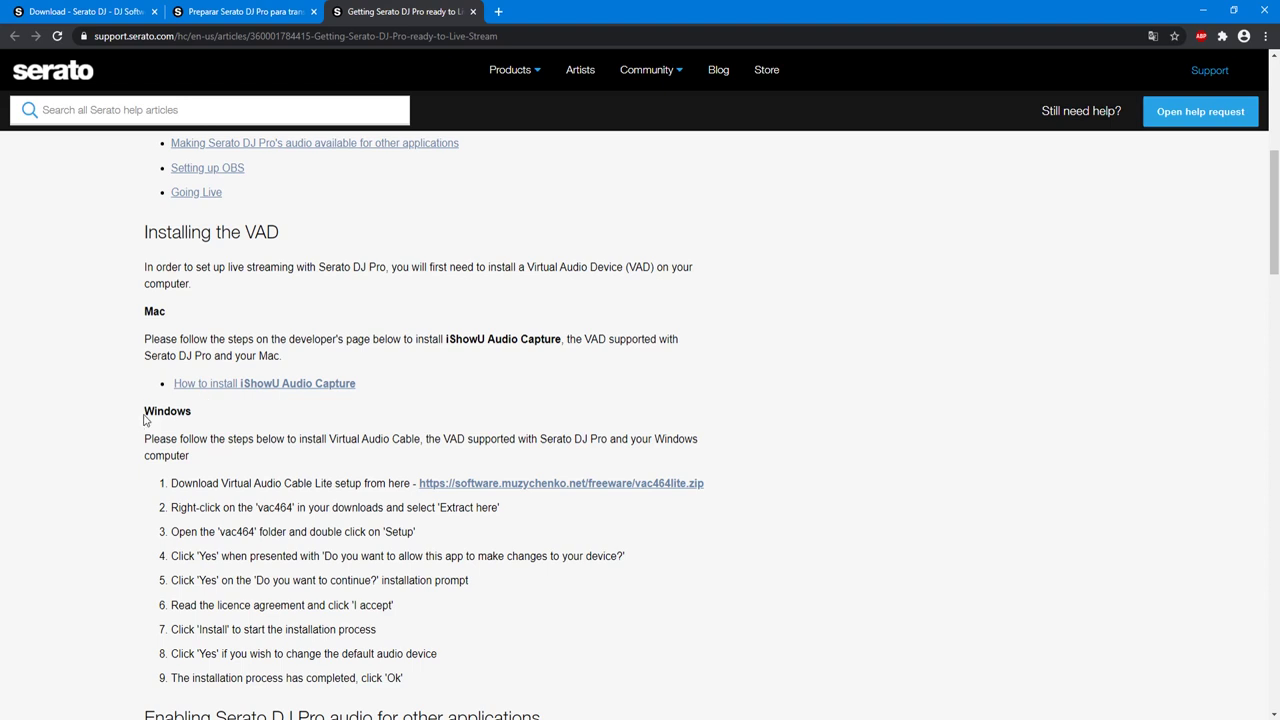
{"action": "left_click_drag", "start_coordinate": [144, 420], "coordinate": [202, 418]}
{"action": "left_click", "coordinate": [202, 418]}
{"action": "scroll", "coordinate": [393, 500], "scroll_direction": "down", "scroll_amount": 2}
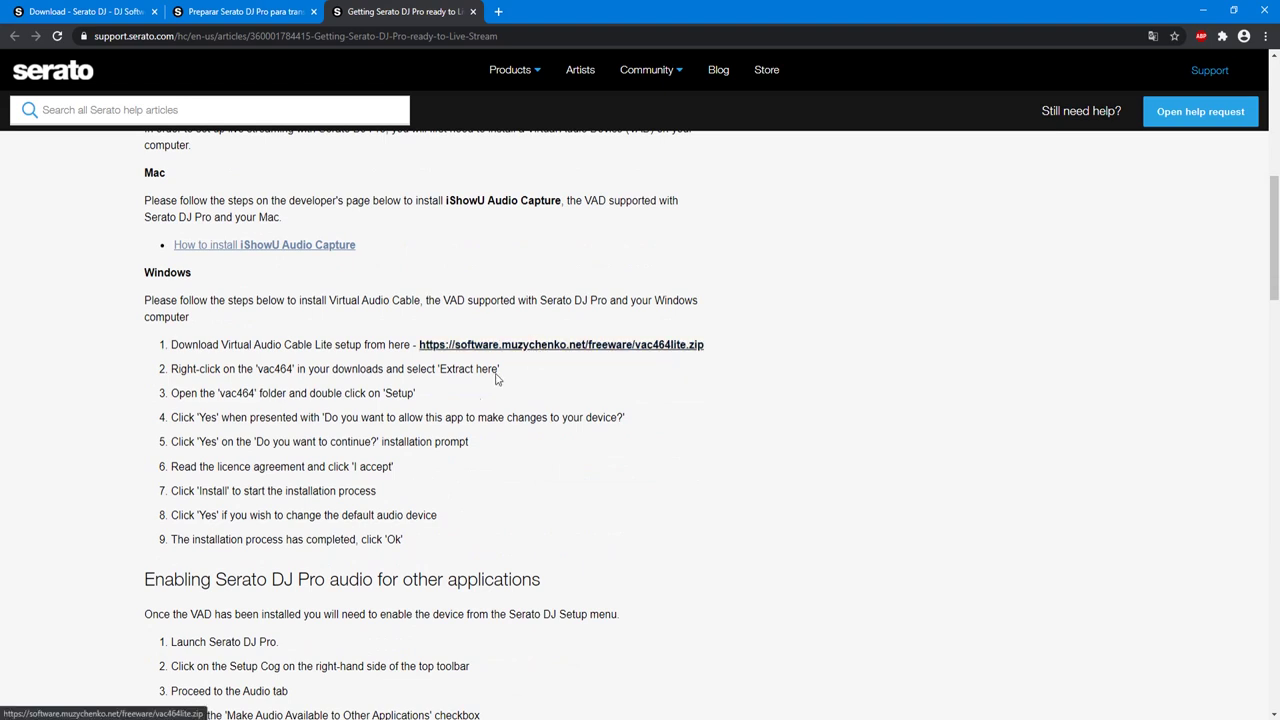
{"action": "scroll", "coordinate": [405, 450], "scroll_direction": "down", "scroll_amount": 2}
{"action": "scroll", "coordinate": [320, 568], "scroll_direction": "down", "scroll_amount": 4}
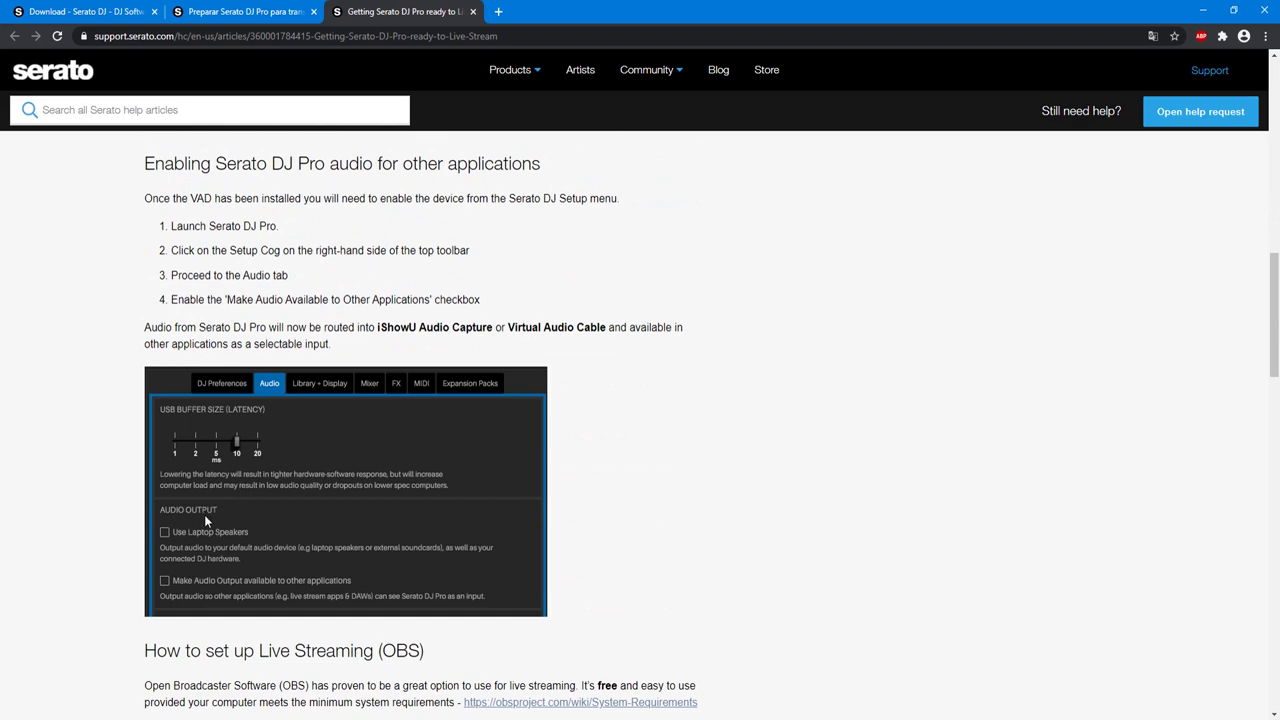
{"action": "scroll", "coordinate": [335, 561], "scroll_direction": "down", "scroll_amount": 5}
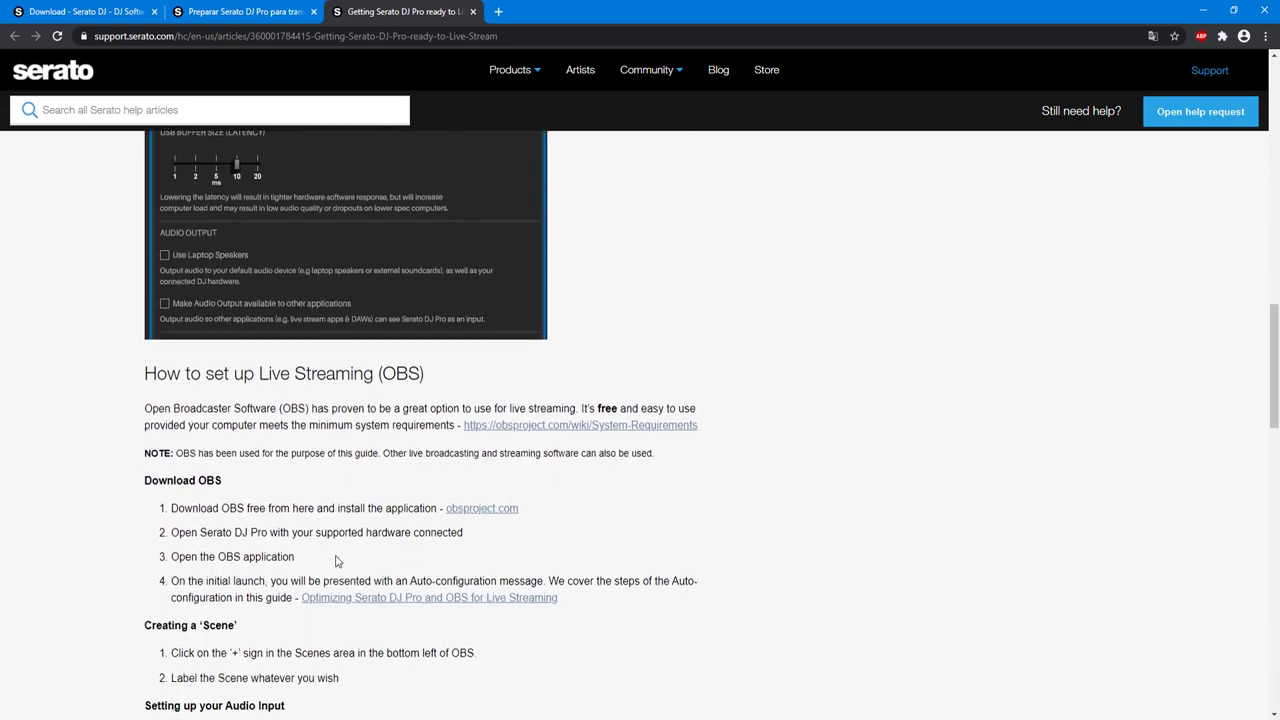
{"action": "scroll", "coordinate": [335, 561], "scroll_direction": "down", "scroll_amount": 13}
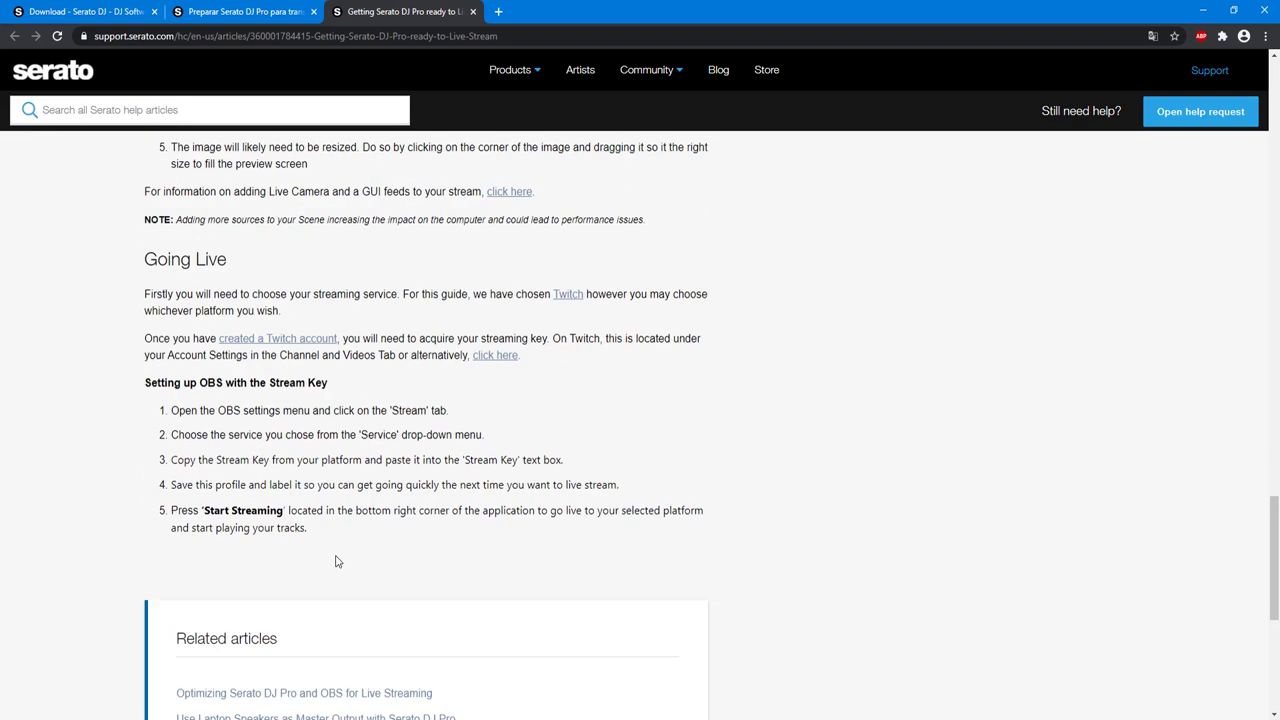
{"action": "scroll", "coordinate": [335, 561], "scroll_direction": "up", "scroll_amount": 20}
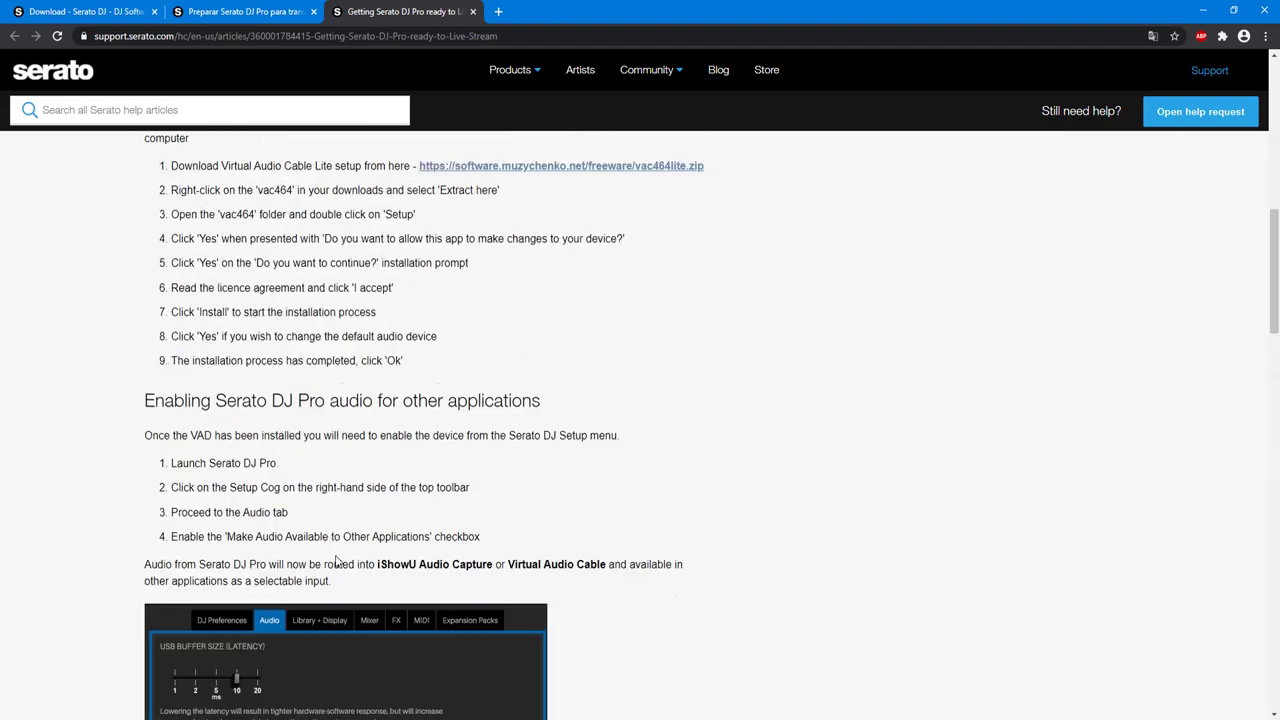
{"action": "scroll", "coordinate": [335, 561], "scroll_direction": "up", "scroll_amount": 3}
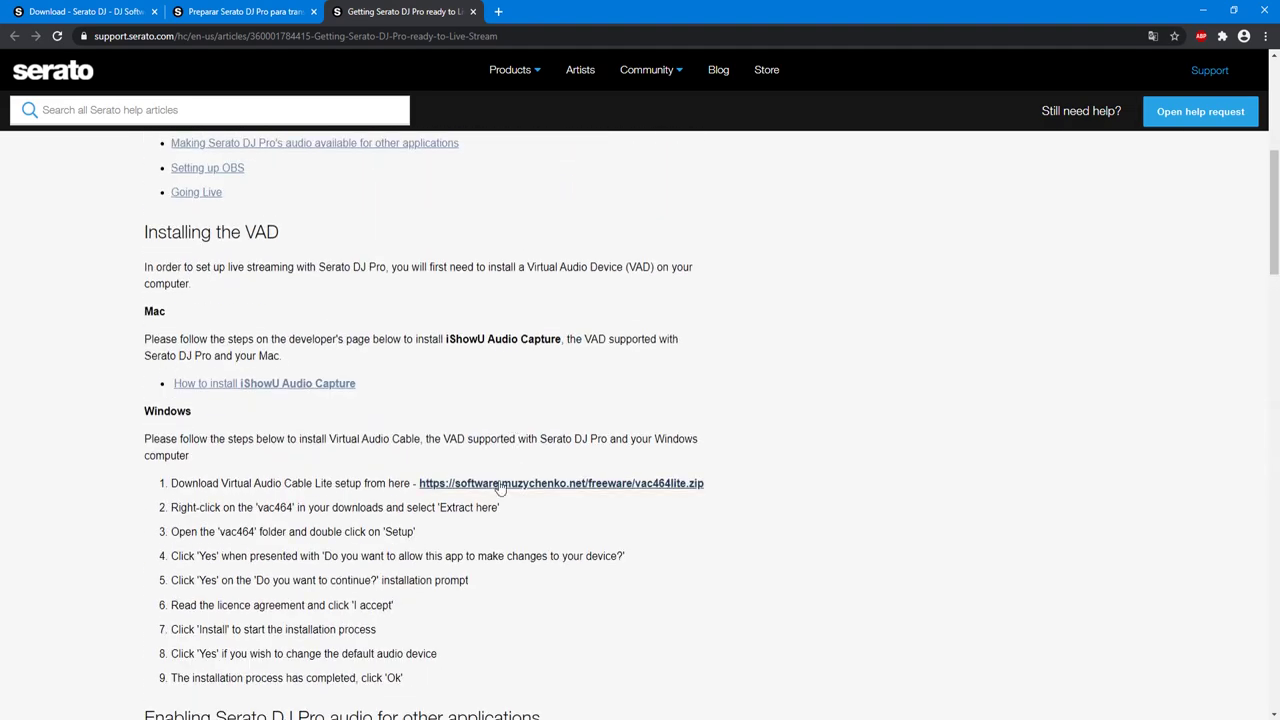
- Download vac464lite.zip from the guide's Windows instructions into the Descargas folder and open the archive
{"action": "left_click", "coordinate": [582, 485]}
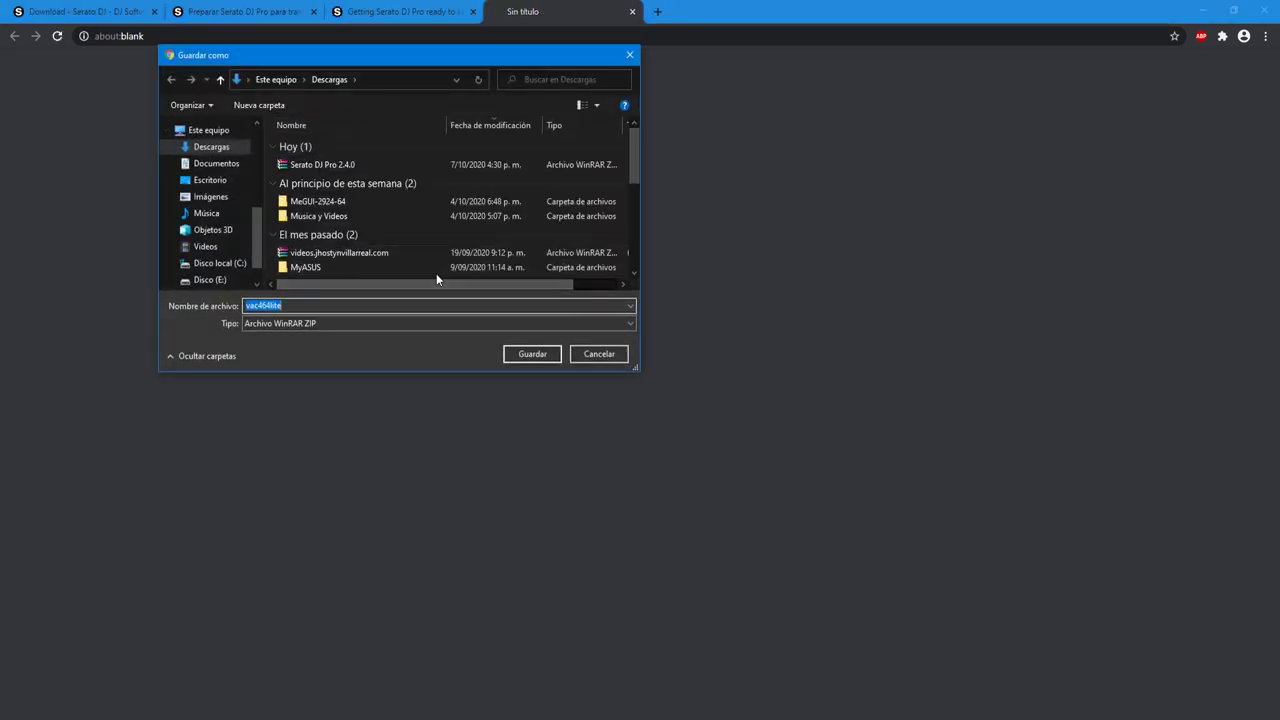
{"action": "left_click", "coordinate": [532, 355]}
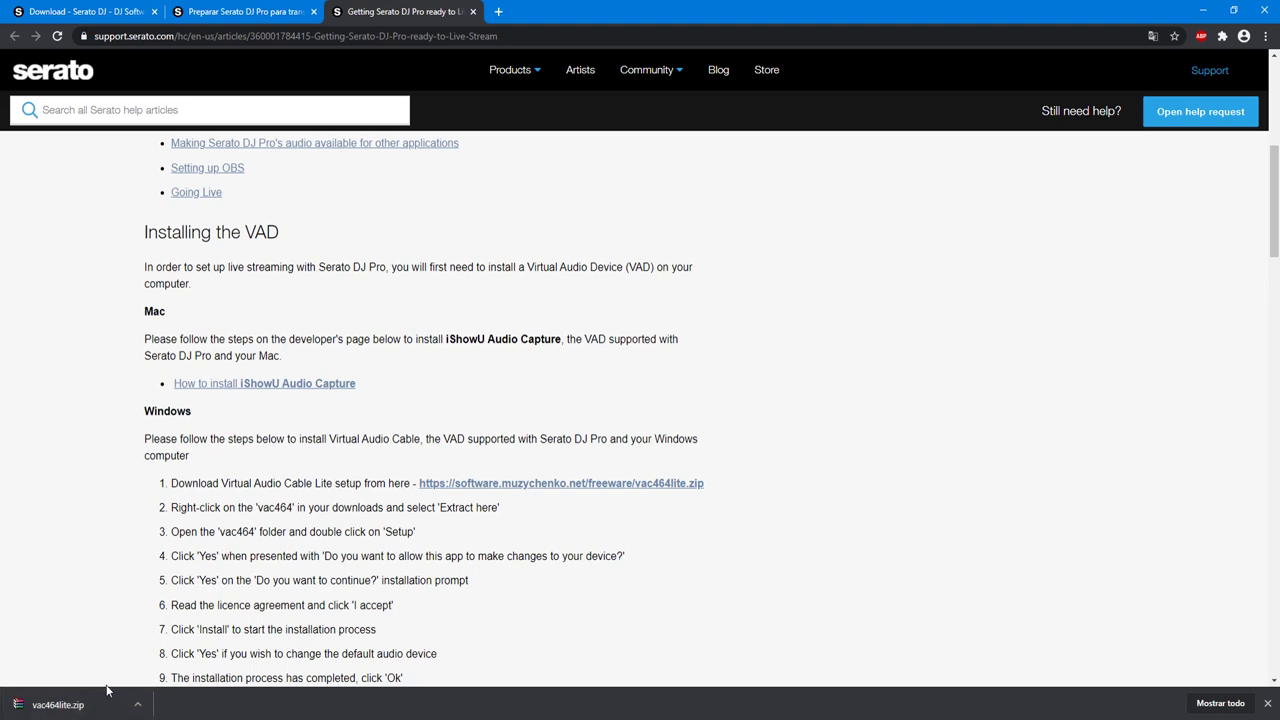
{"action": "left_click", "coordinate": [70, 705]}
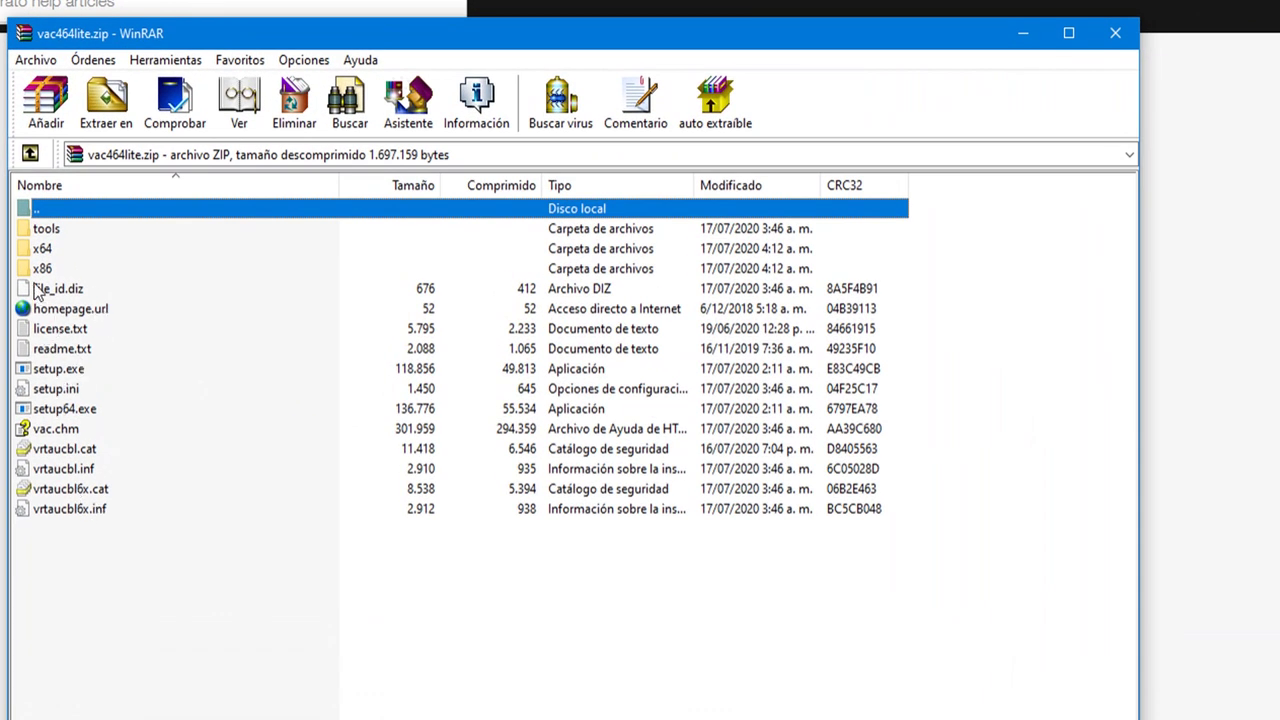
- Run setup64.exe, accept the licence agreement, and install Virtual Audio Cable in C:\Program Files\Virtual Audio Cable
{"action": "double_click", "coordinate": [52, 412]}
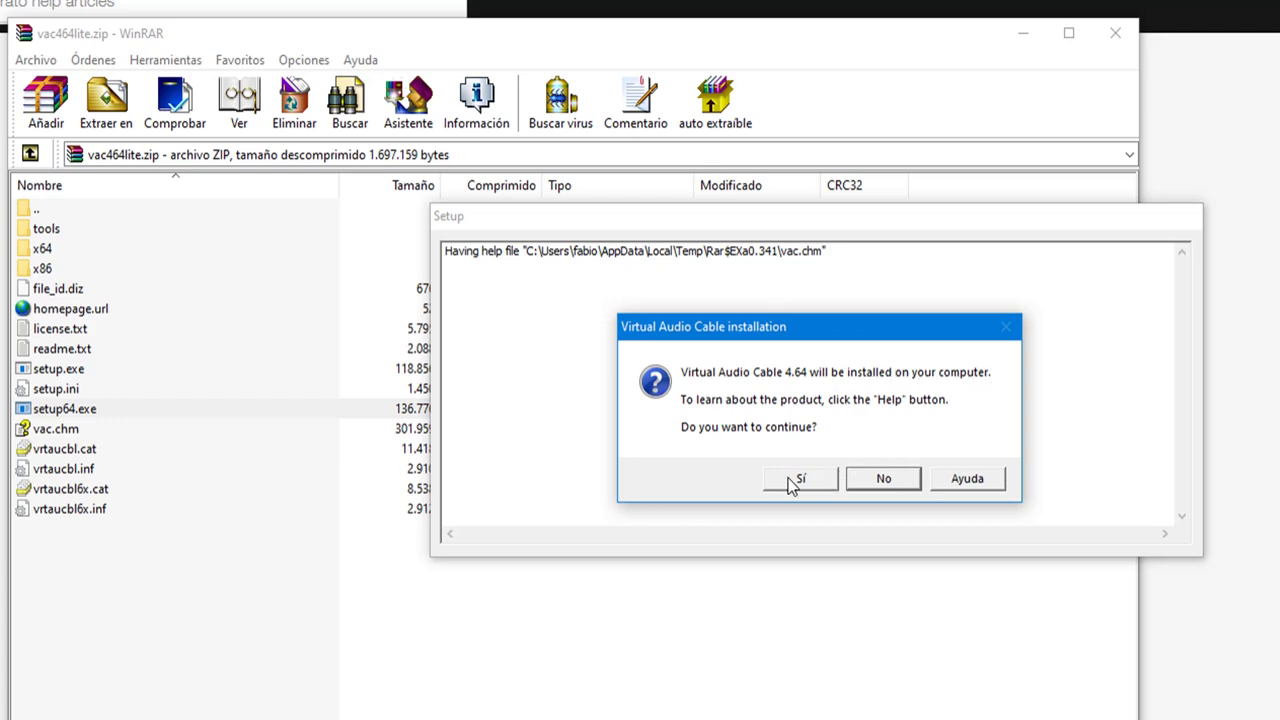
{"action": "left_click", "coordinate": [818, 482]}
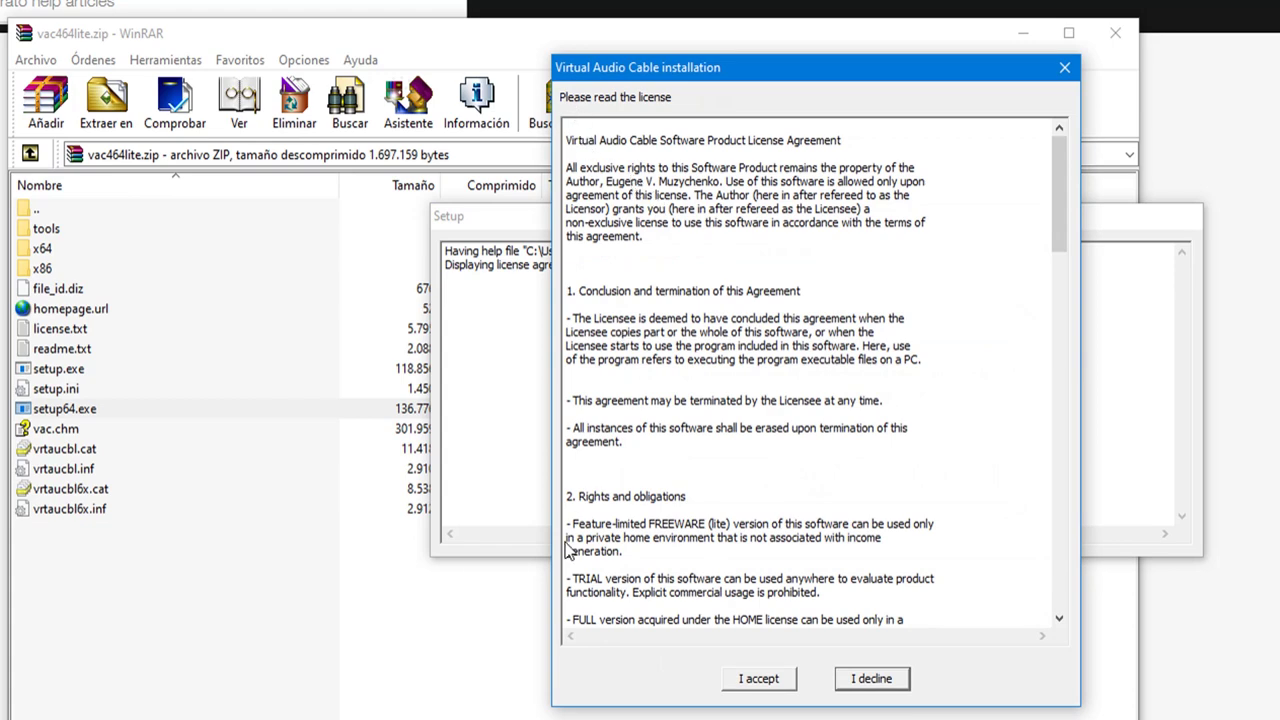
{"action": "scroll", "coordinate": [798, 265], "scroll_direction": "down", "scroll_amount": 15}
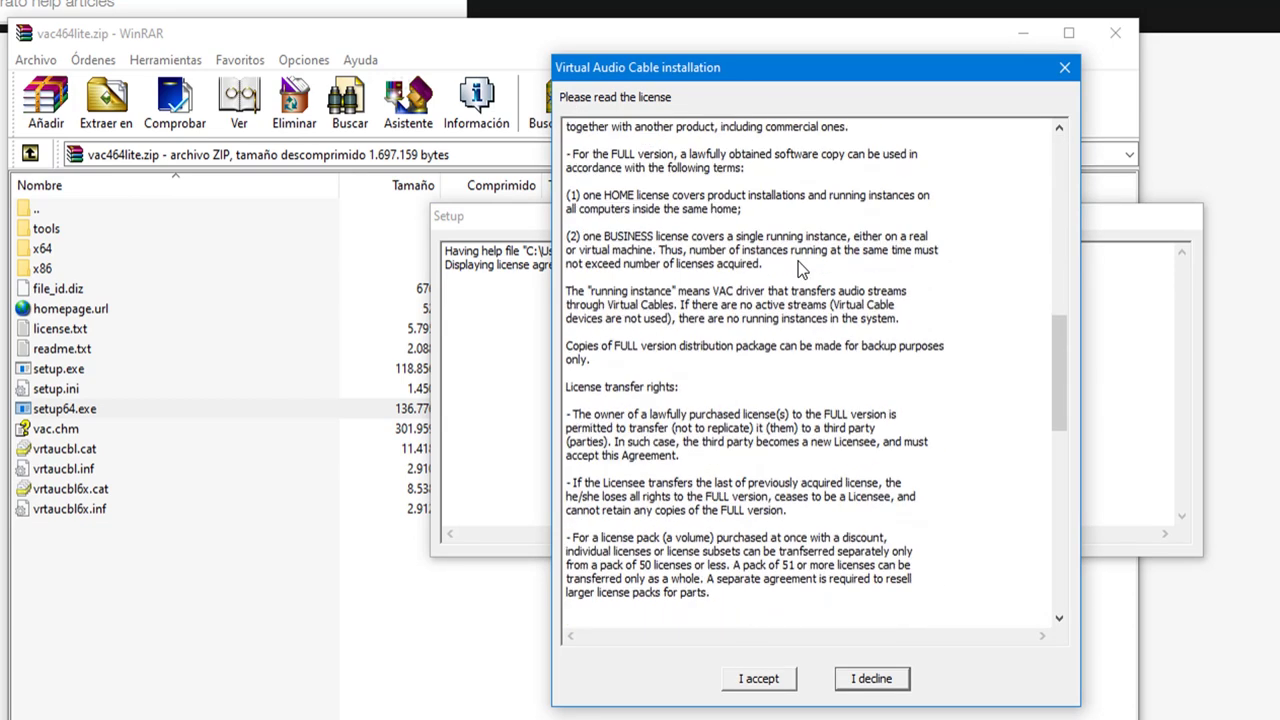
{"action": "scroll", "coordinate": [798, 263], "scroll_direction": "down", "scroll_amount": 12}
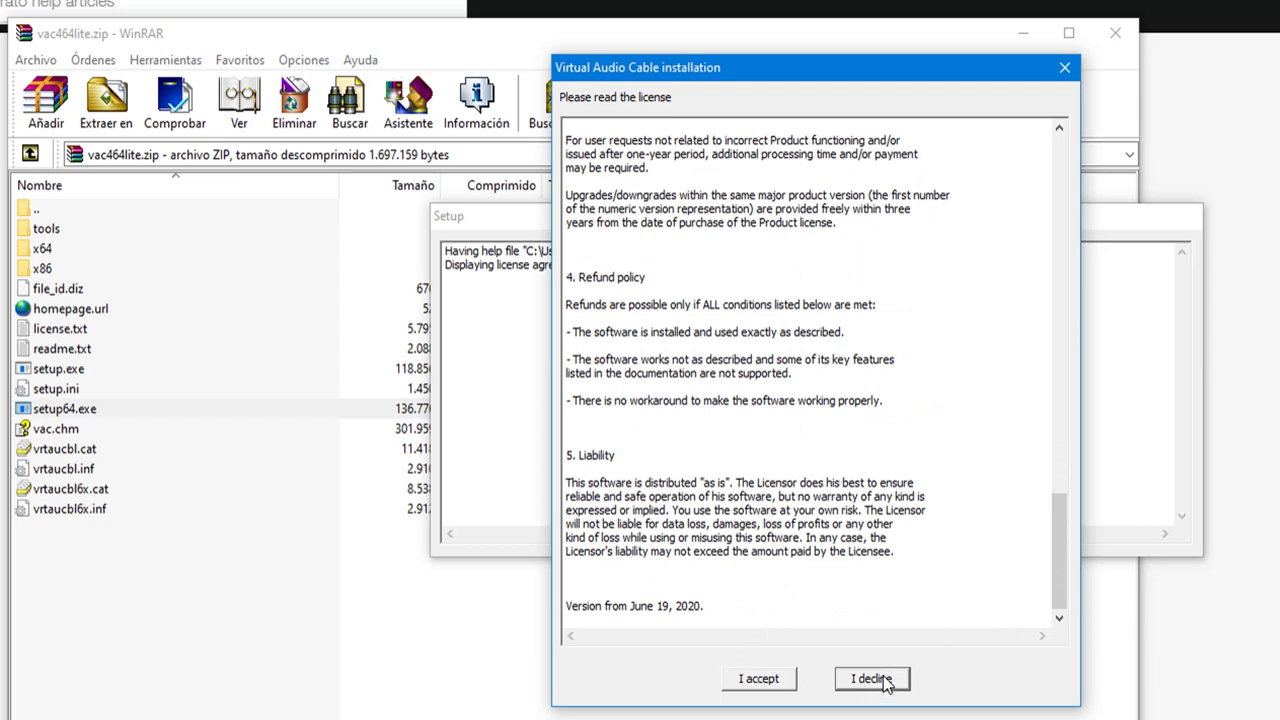
{"action": "left_click", "coordinate": [756, 678]}
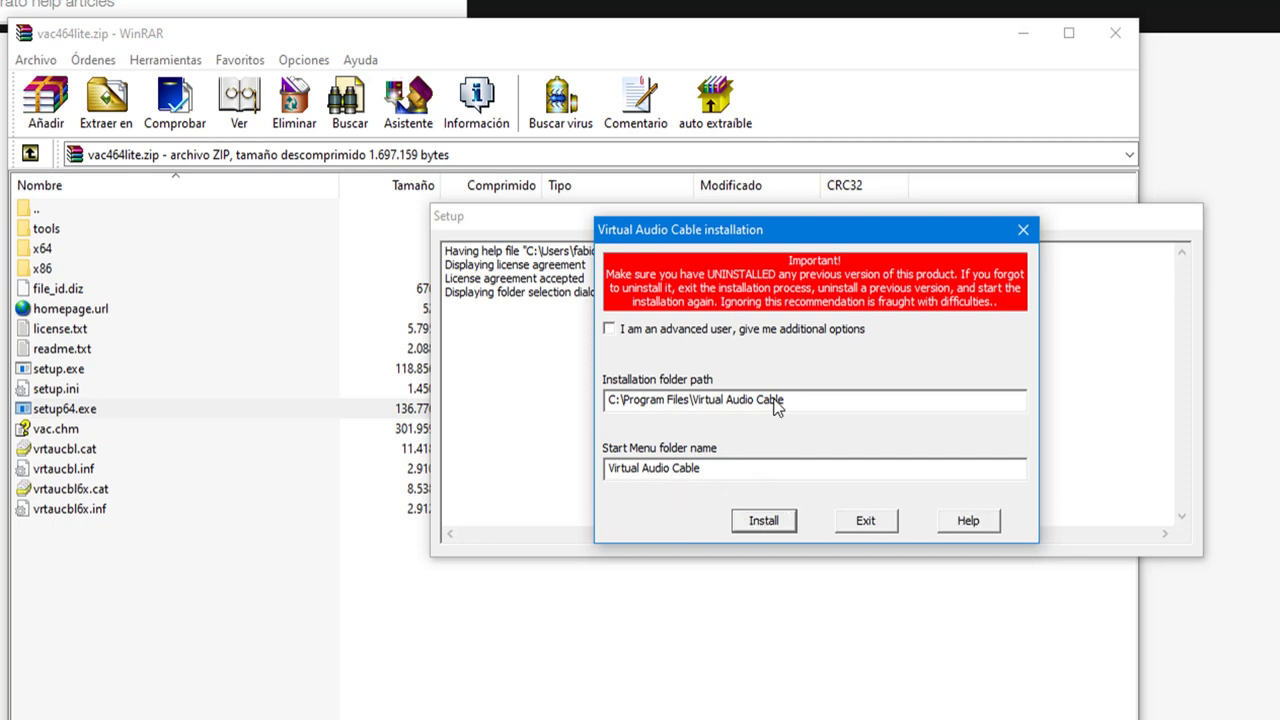
{"action": "left_click", "coordinate": [764, 521]}
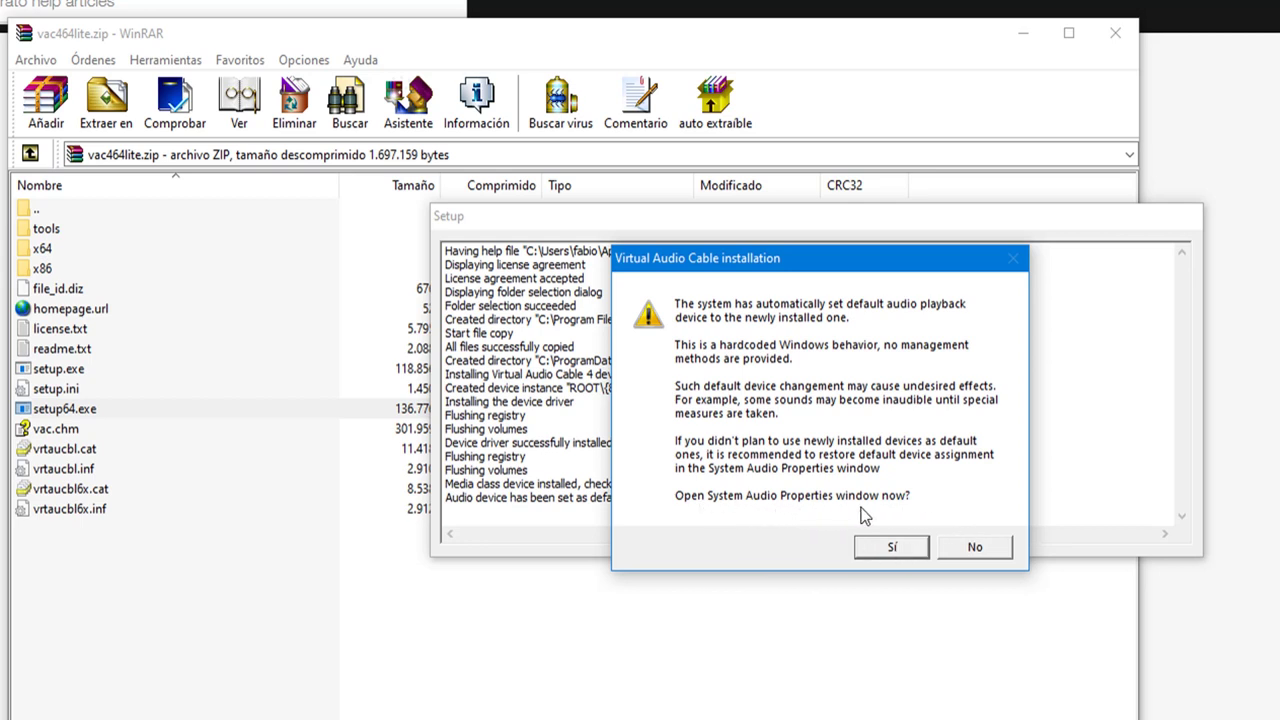
- Open the system audio properties, restore LG TV as the default playback device instead of Line 1, and accept the change
{"action": "left_click", "coordinate": [893, 547]}
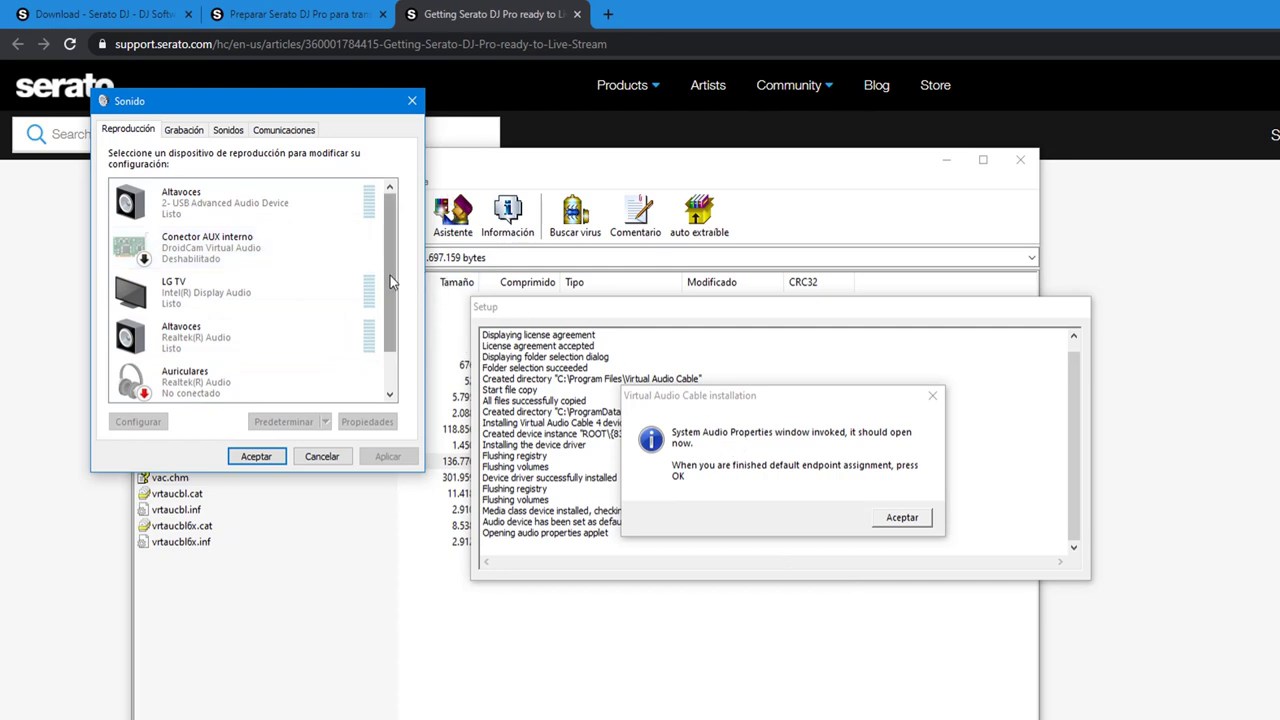
{"action": "left_click_drag", "start_coordinate": [390, 275], "coordinate": [396, 357]}
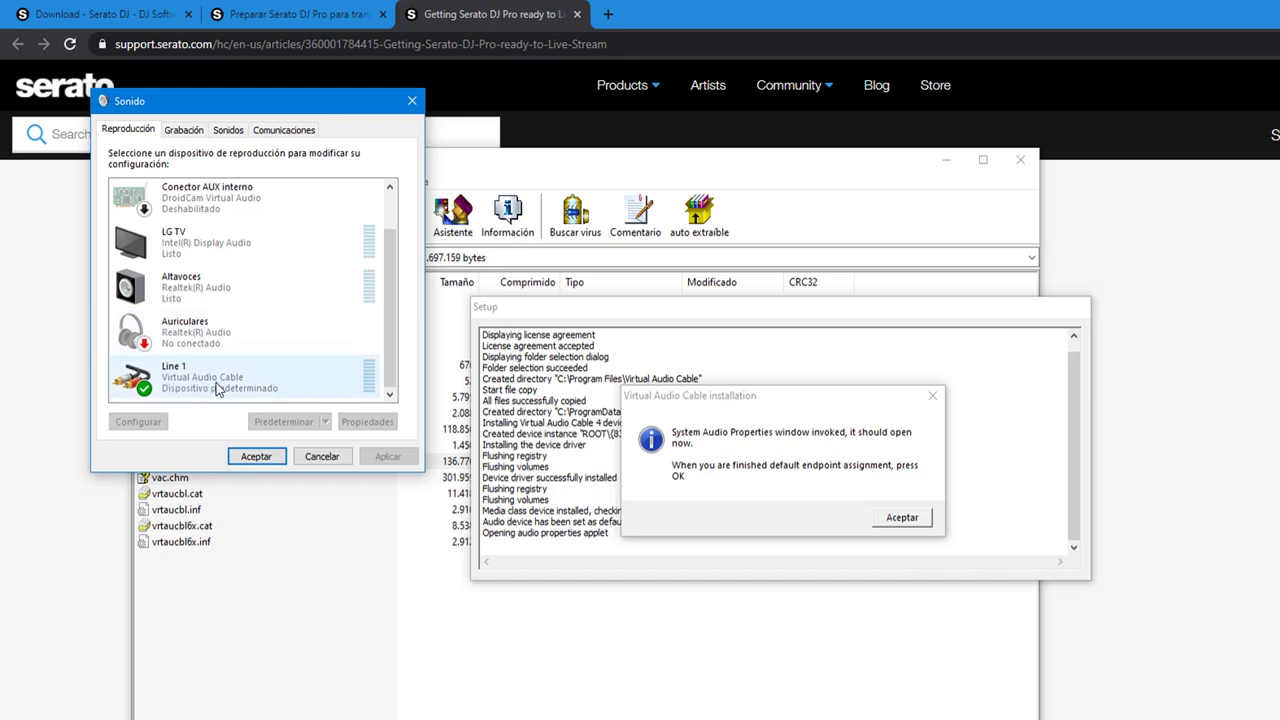
{"action": "scroll", "coordinate": [387, 350], "scroll_direction": "up", "scroll_amount": 1}
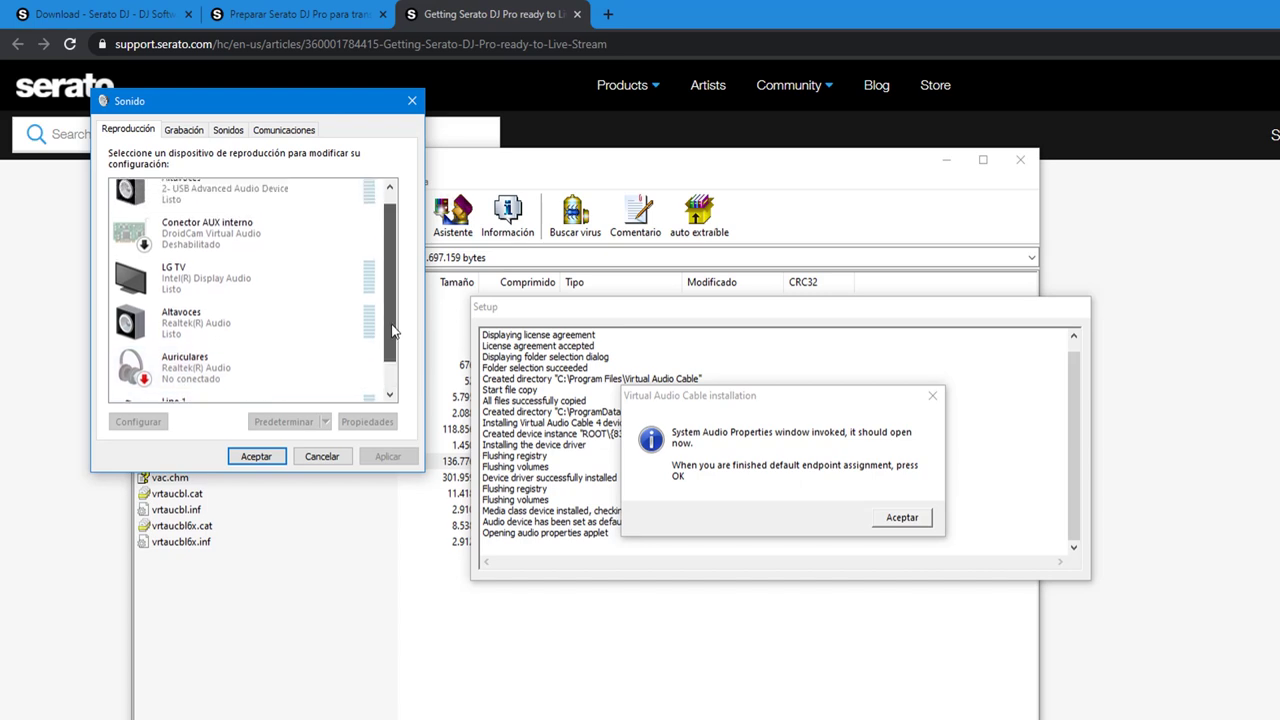
{"action": "left_click", "coordinate": [190, 283]}
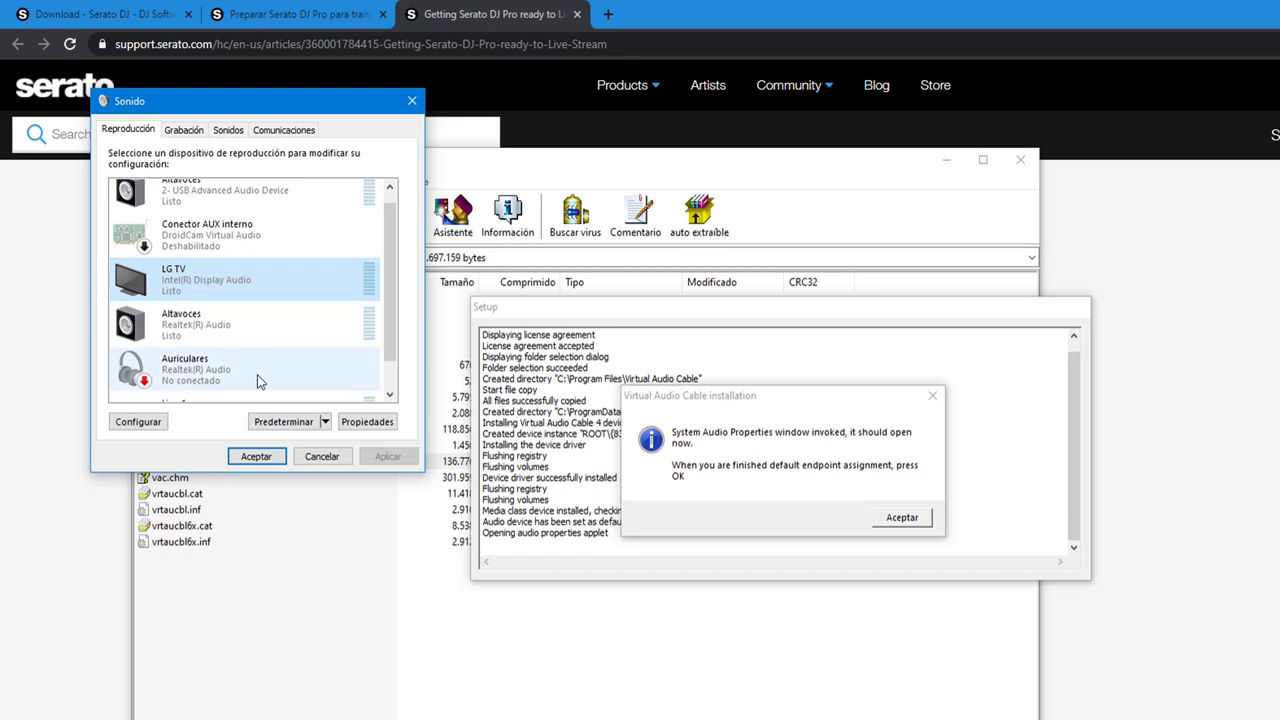
{"action": "left_click", "coordinate": [302, 421]}
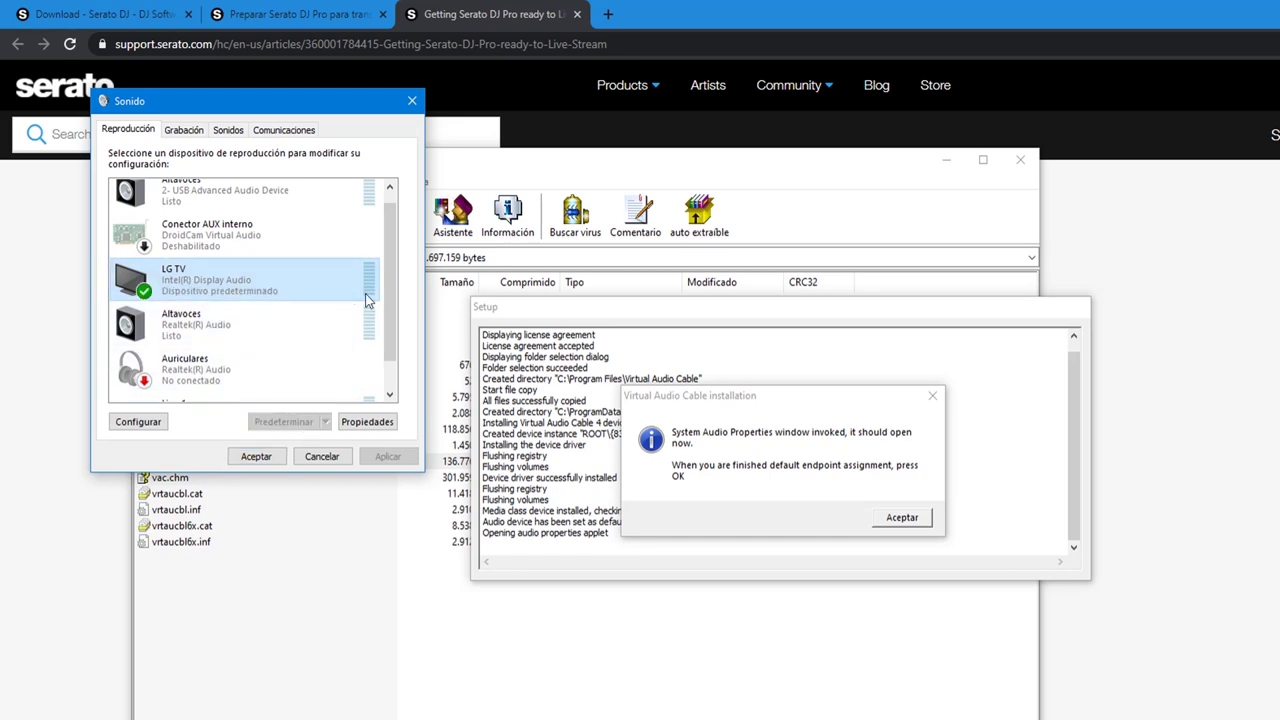
{"action": "scroll", "coordinate": [392, 301], "scroll_direction": "down", "scroll_amount": 1}
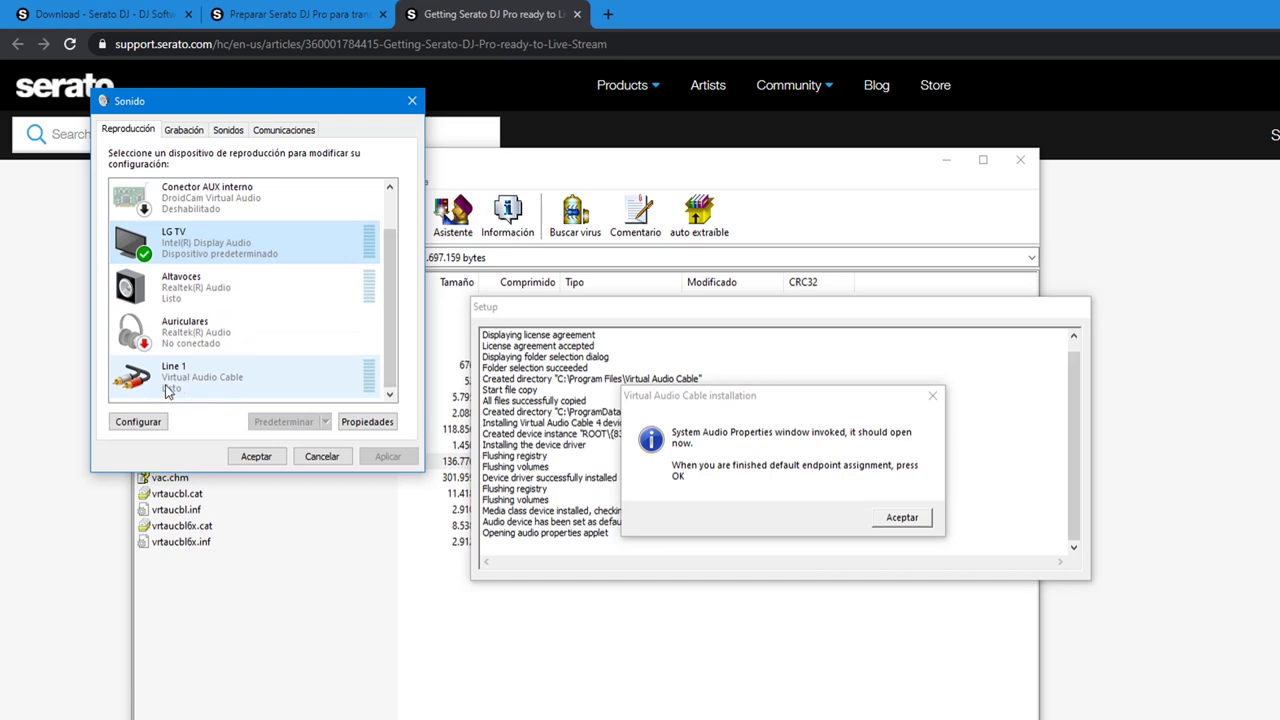
{"action": "left_click", "coordinate": [257, 457]}
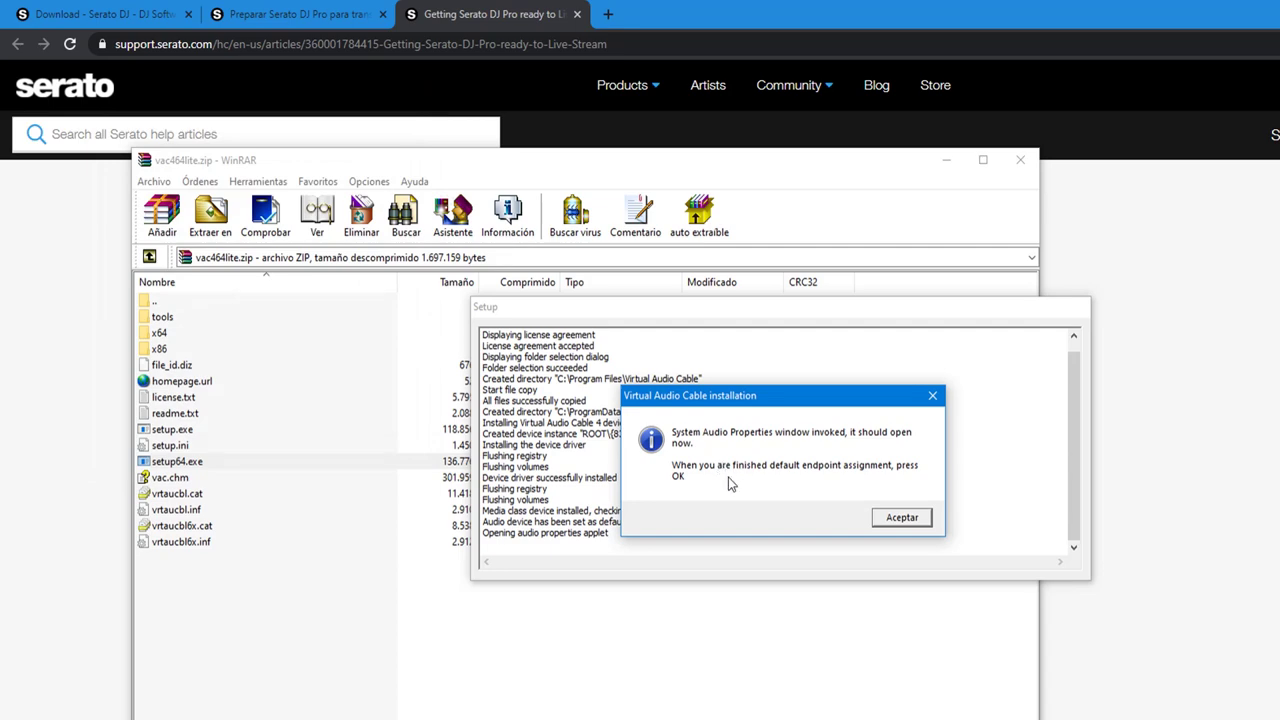
- Finish the Virtual Audio Cable installation, then close the vac464lite.zip archive and Serato DJ Pro
{"action": "left_click", "coordinate": [905, 517]}
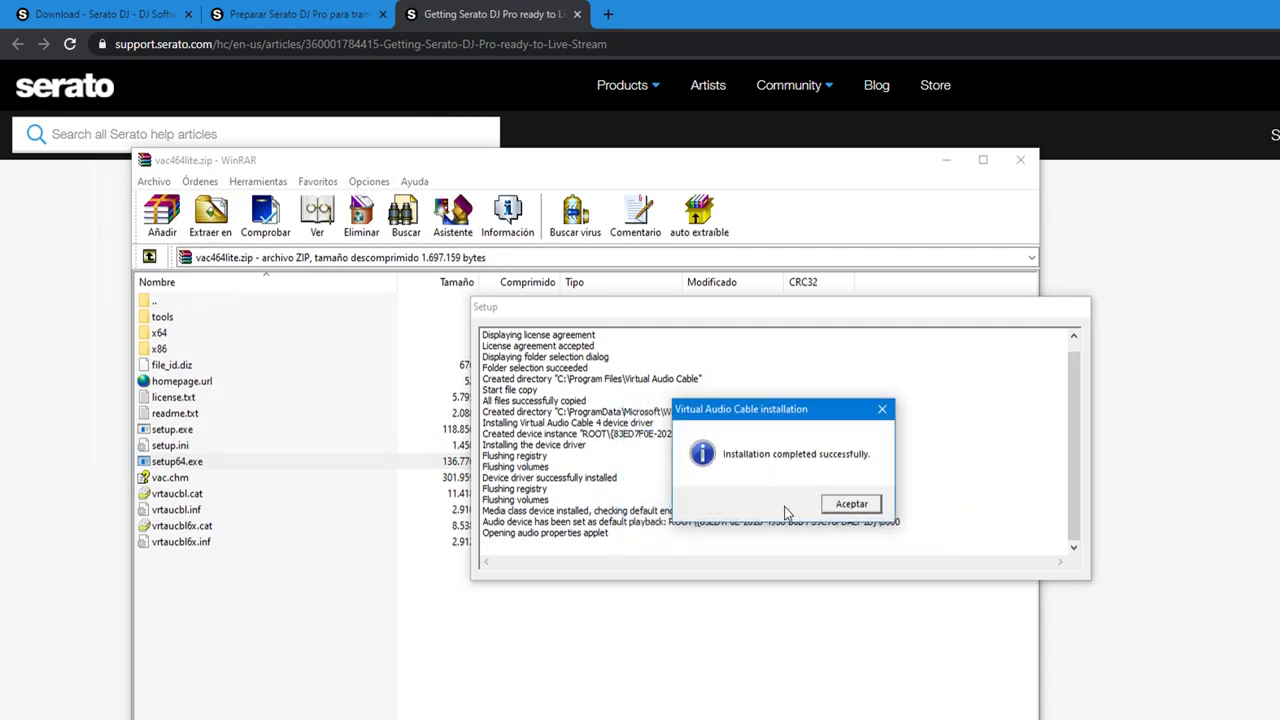
{"action": "left_click", "coordinate": [868, 505]}
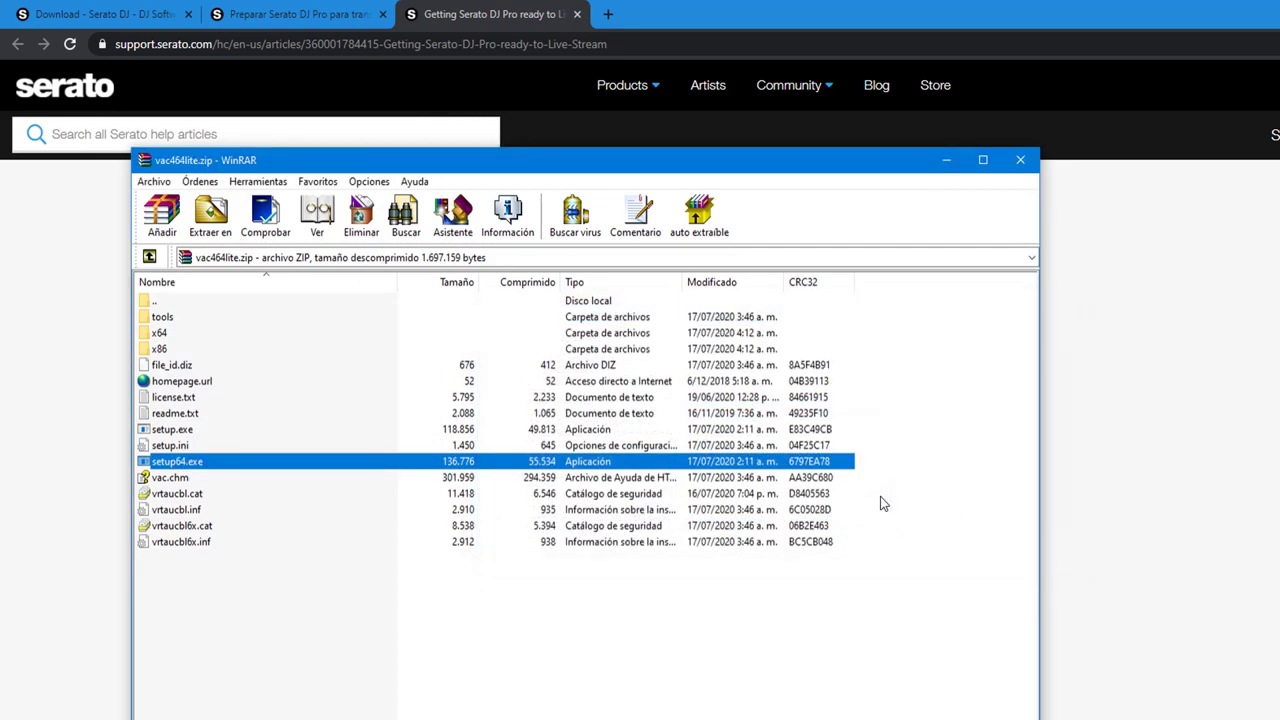
{"action": "left_click", "coordinate": [1020, 161]}
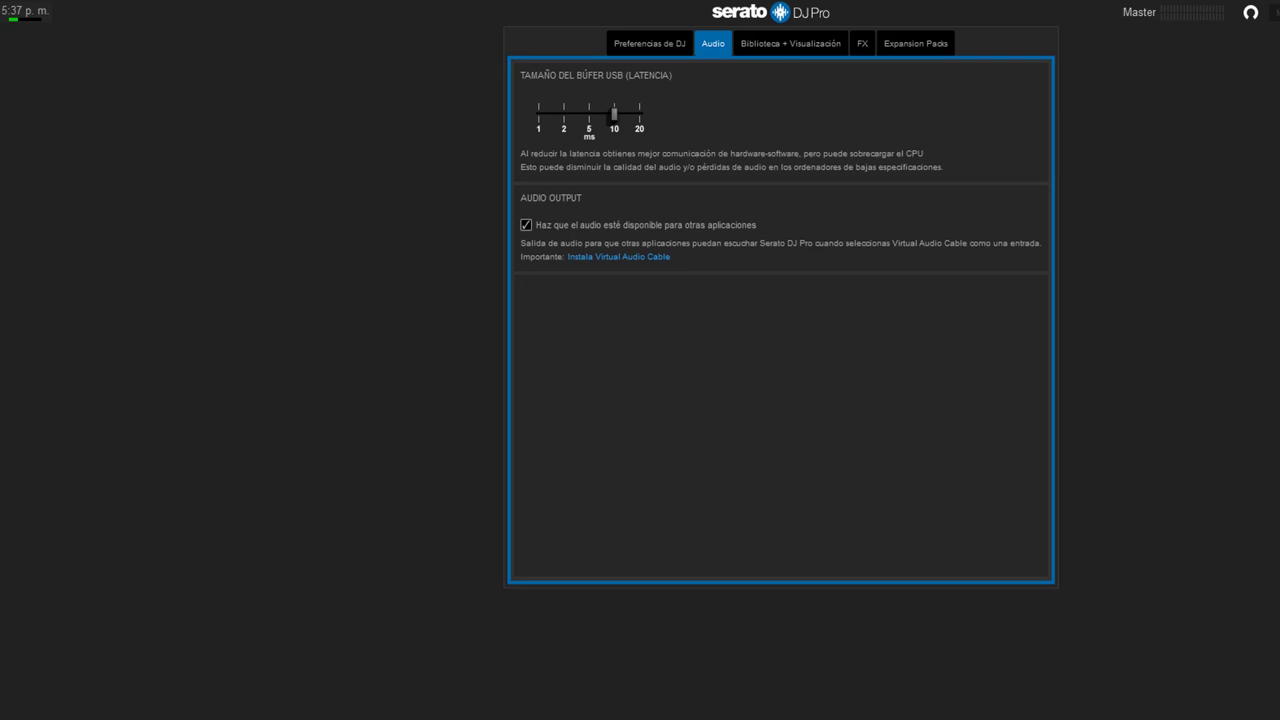
{"action": "key", "text": "Escape"}
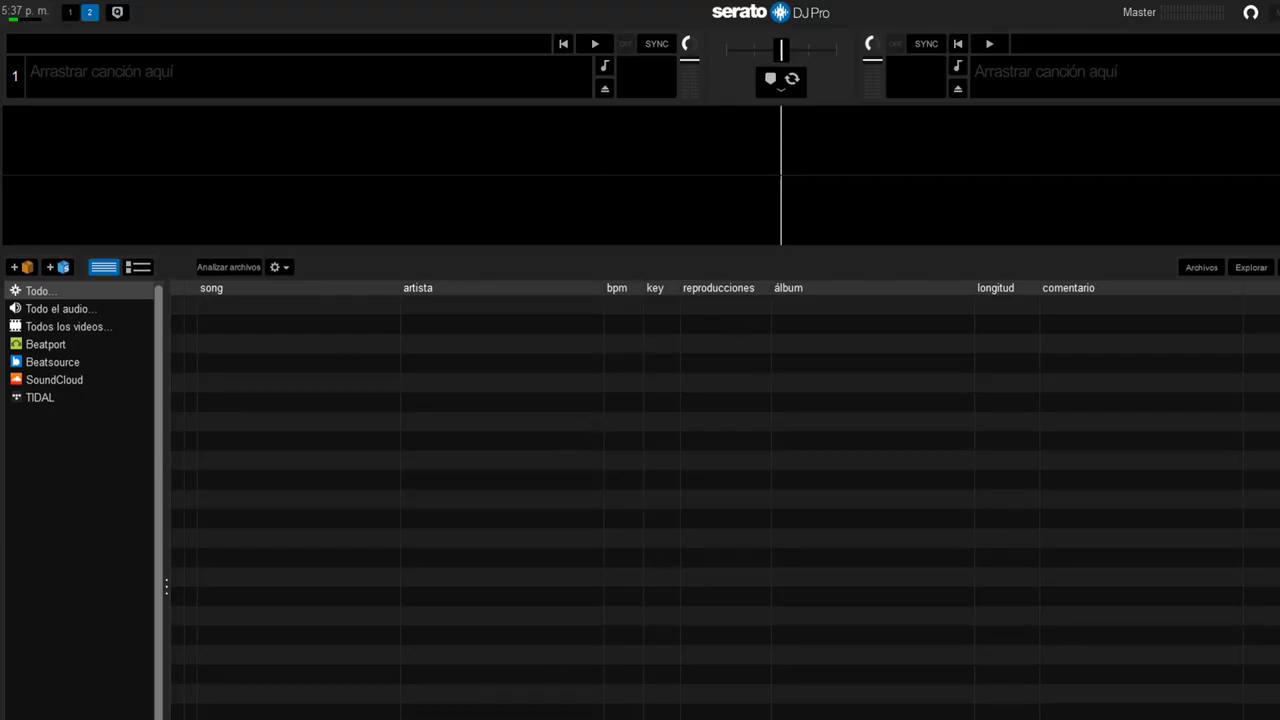
{"action": "key", "text": "alt+F4"}
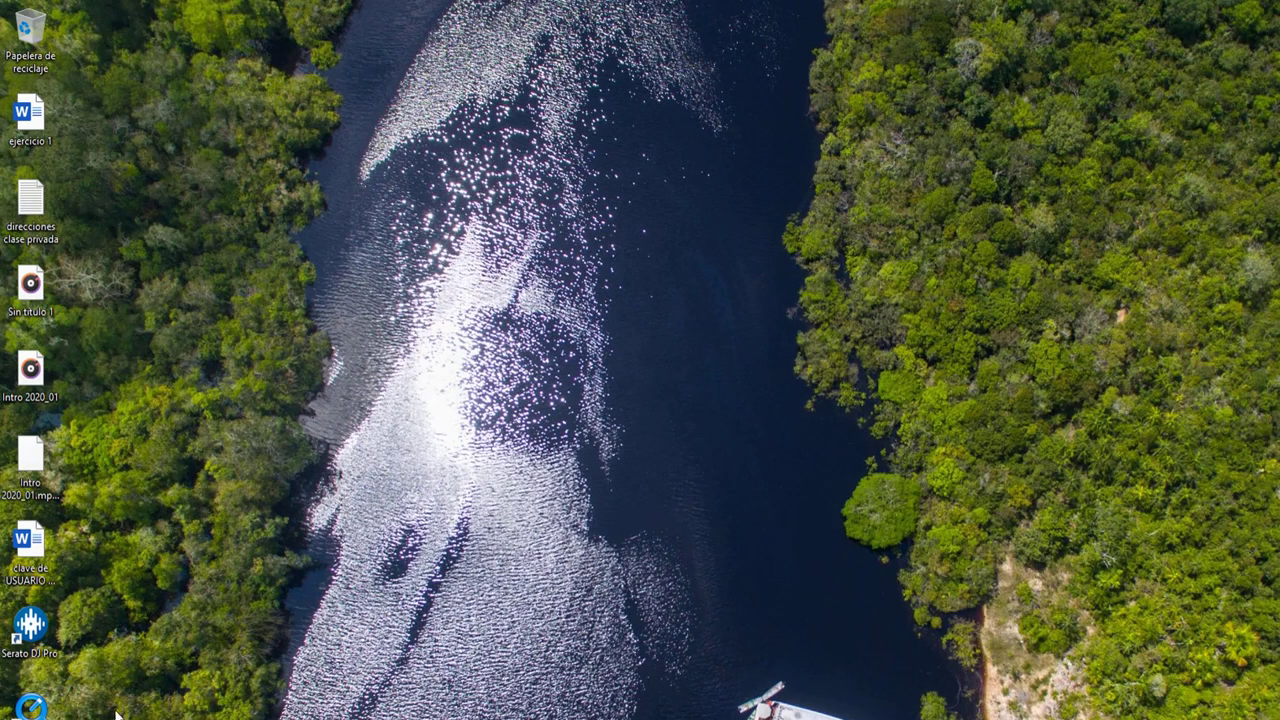
- Launch OBS Studio from the Video app group, update it to version 26.0.2, and relaunch it
{"action": "key", "text": "super"}
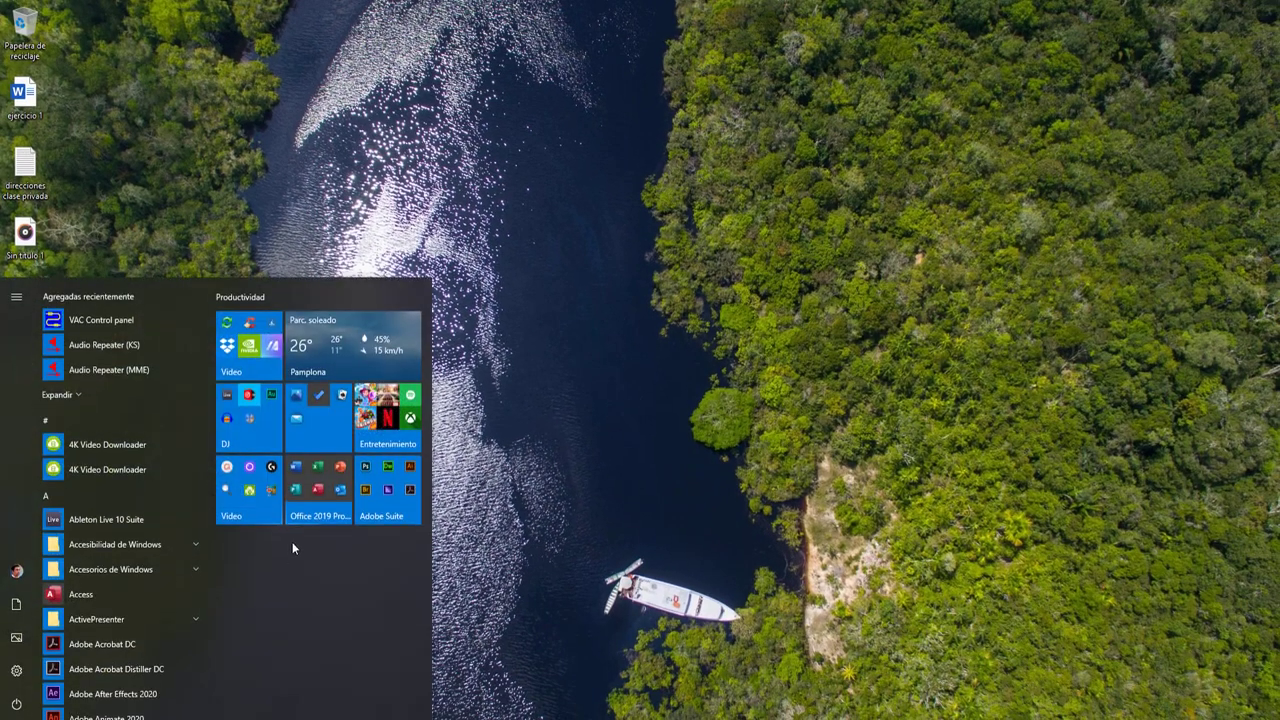
{"action": "left_click", "coordinate": [250, 488]}
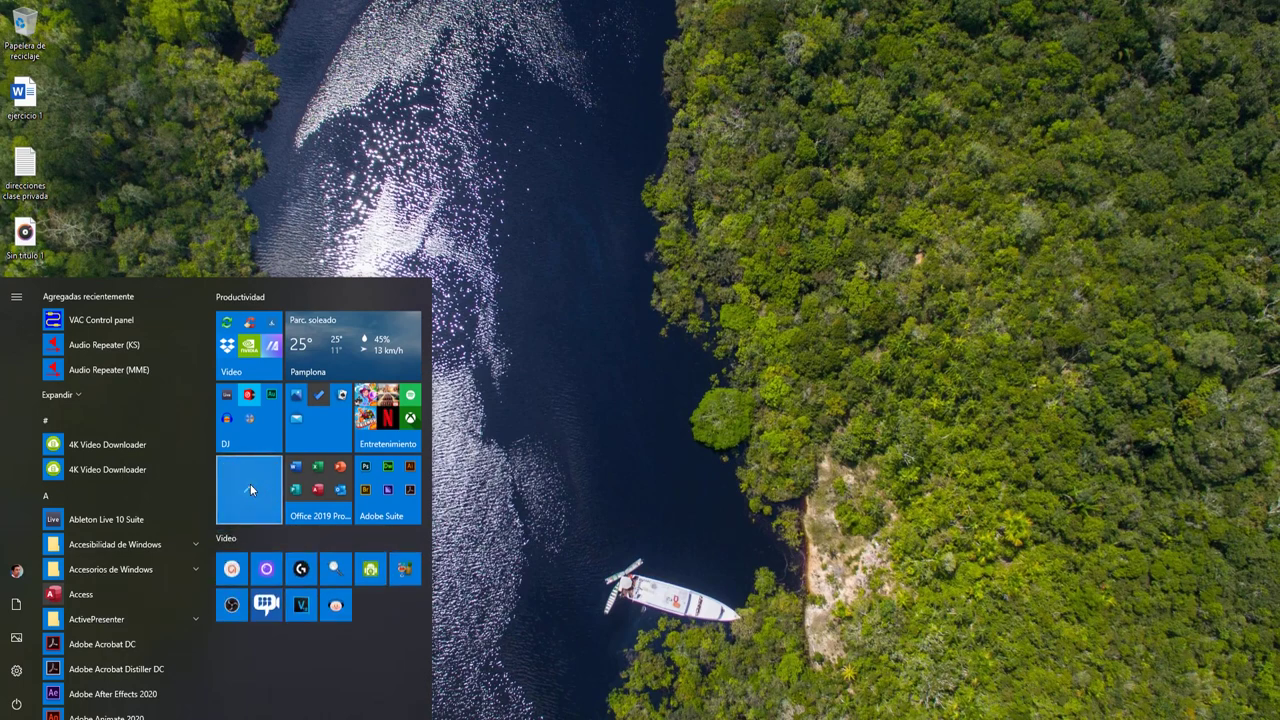
{"action": "left_click", "coordinate": [232, 605]}
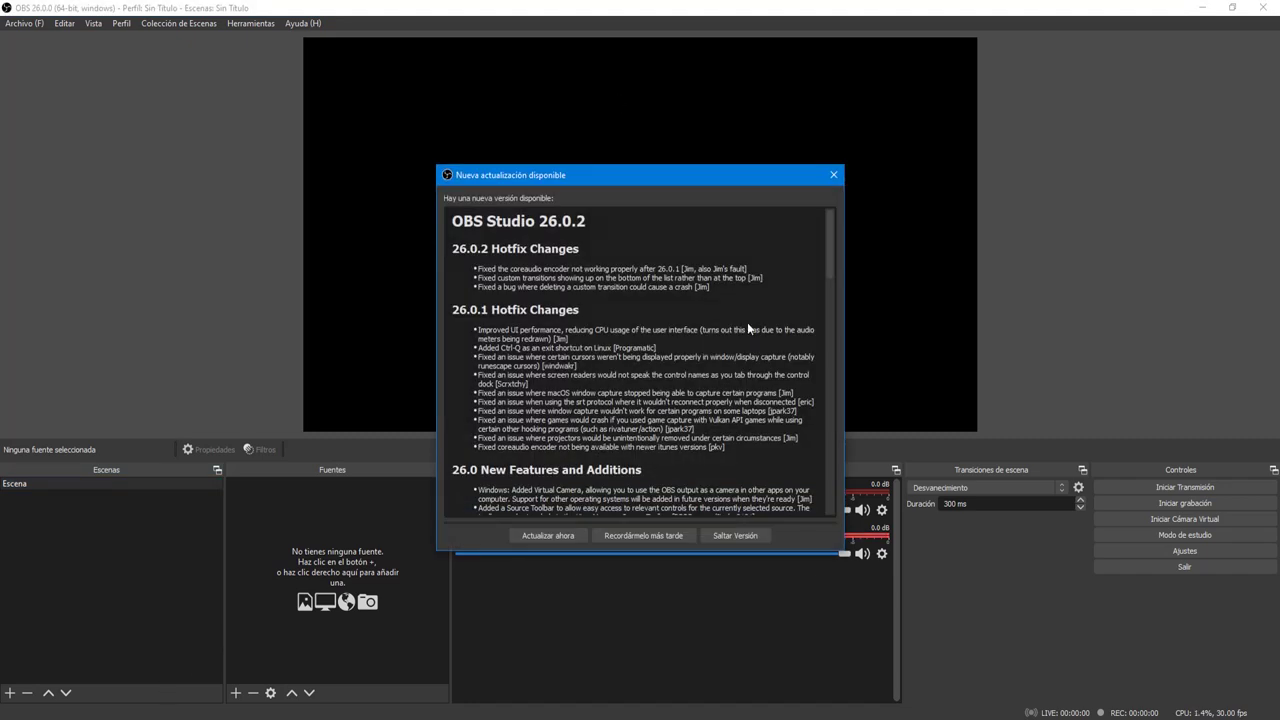
{"action": "left_click", "coordinate": [550, 535]}
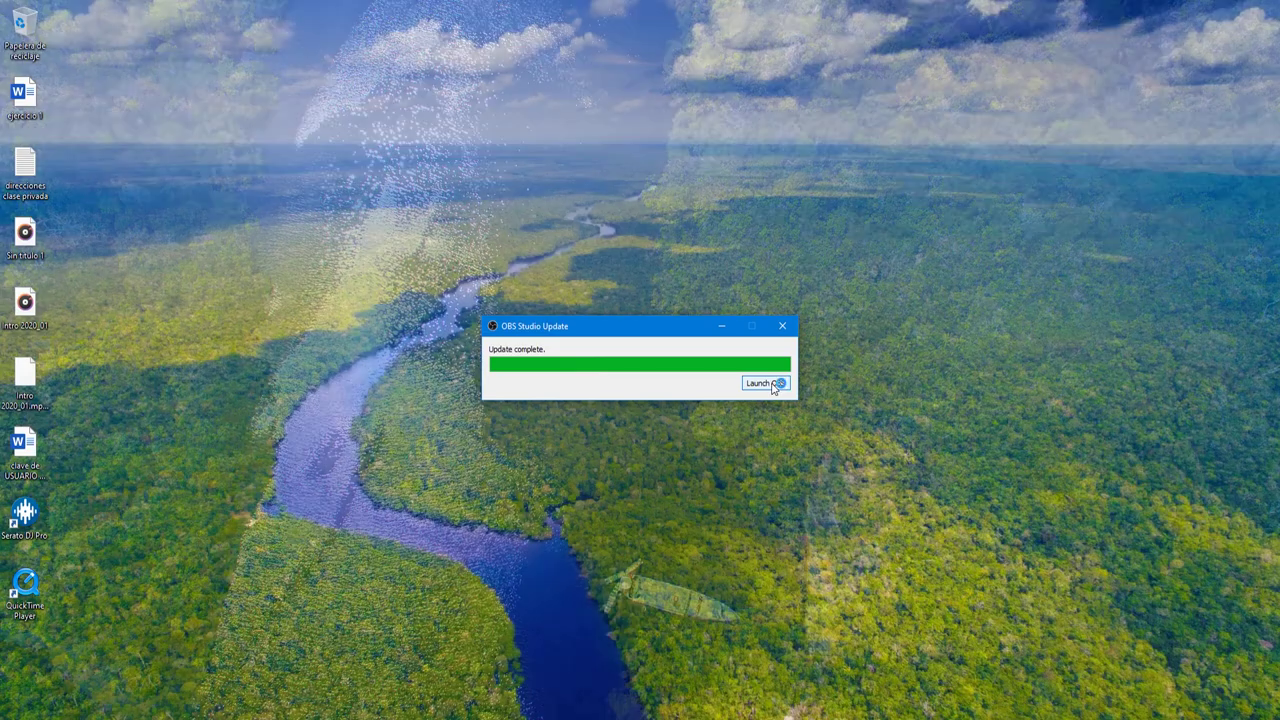
{"action": "left_click", "coordinate": [771, 385]}
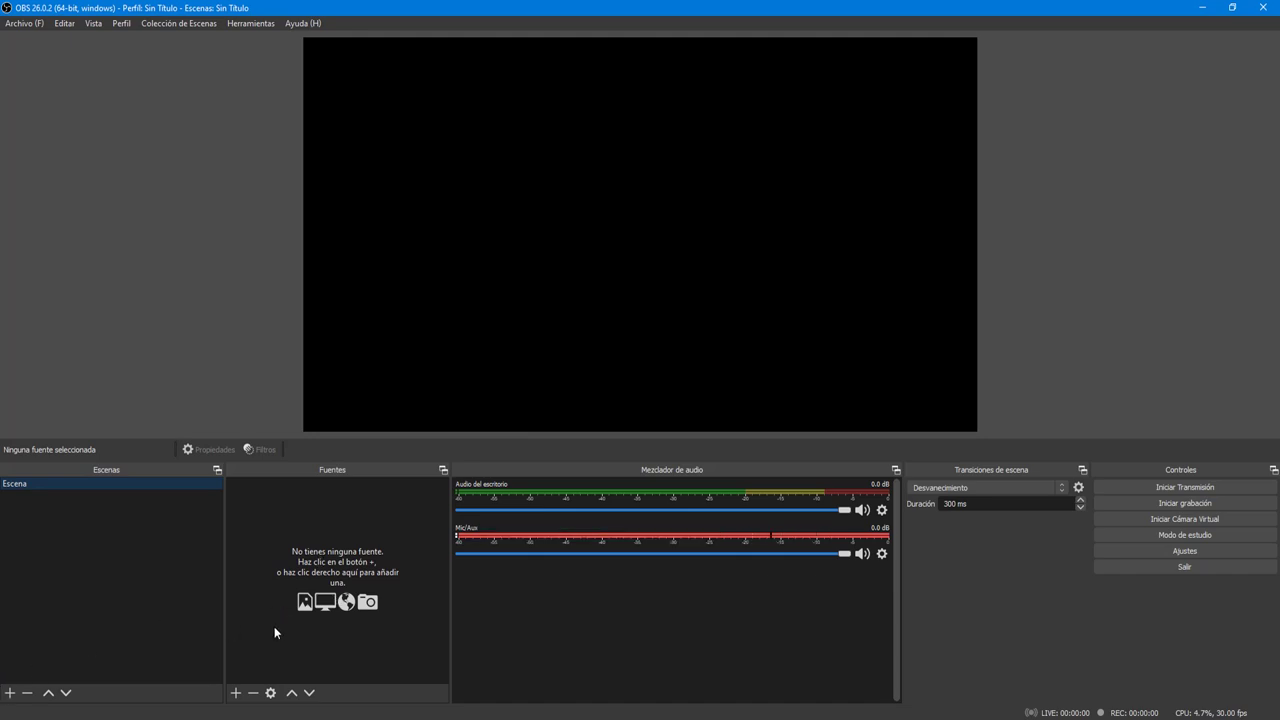
- Add a new audio input capture source named "Audio cable" to the scene in OBS
{"action": "left_click", "coordinate": [236, 690]}
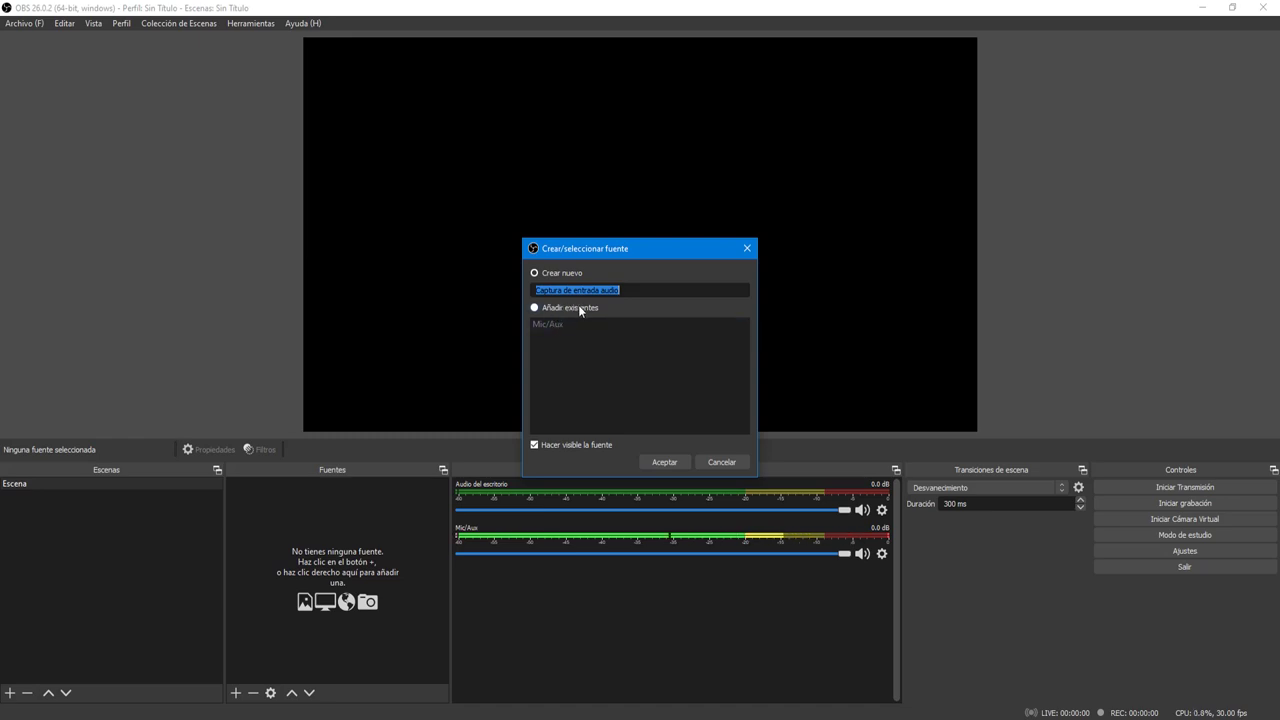
{"action": "left_click", "coordinate": [626, 290]}
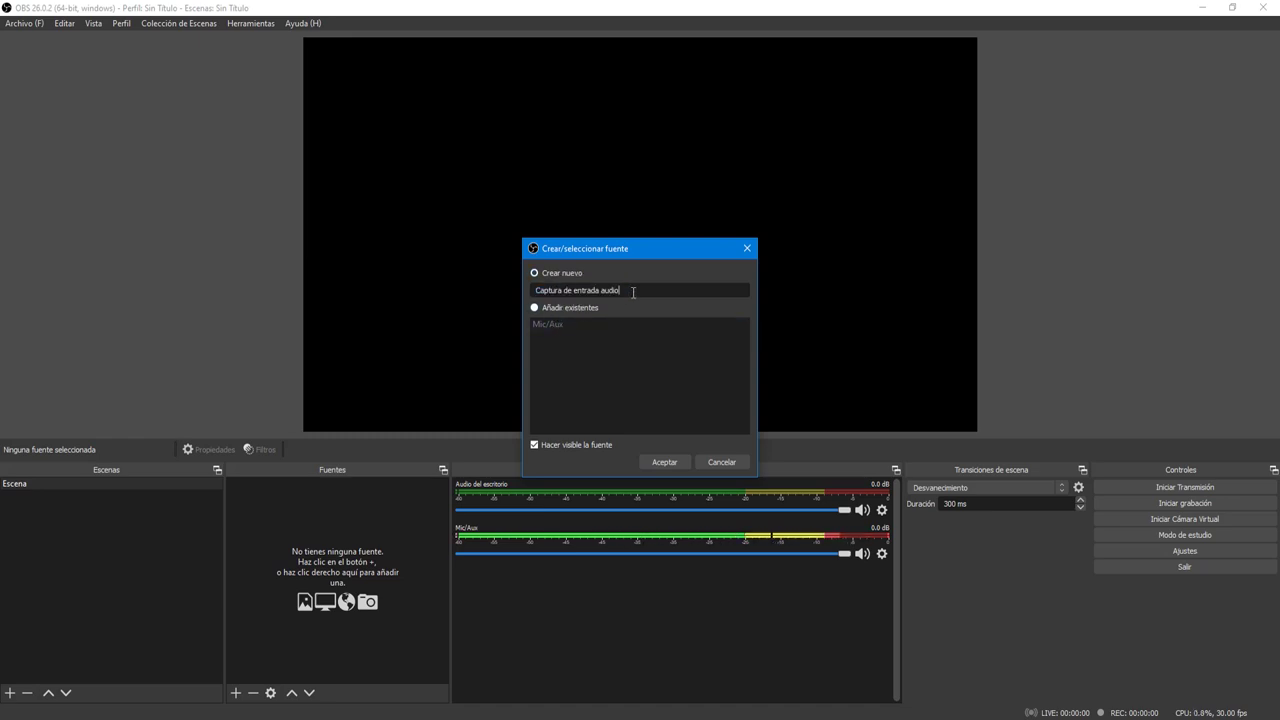
{"action": "left_click_drag", "start_coordinate": [626, 290], "coordinate": [492, 290]}
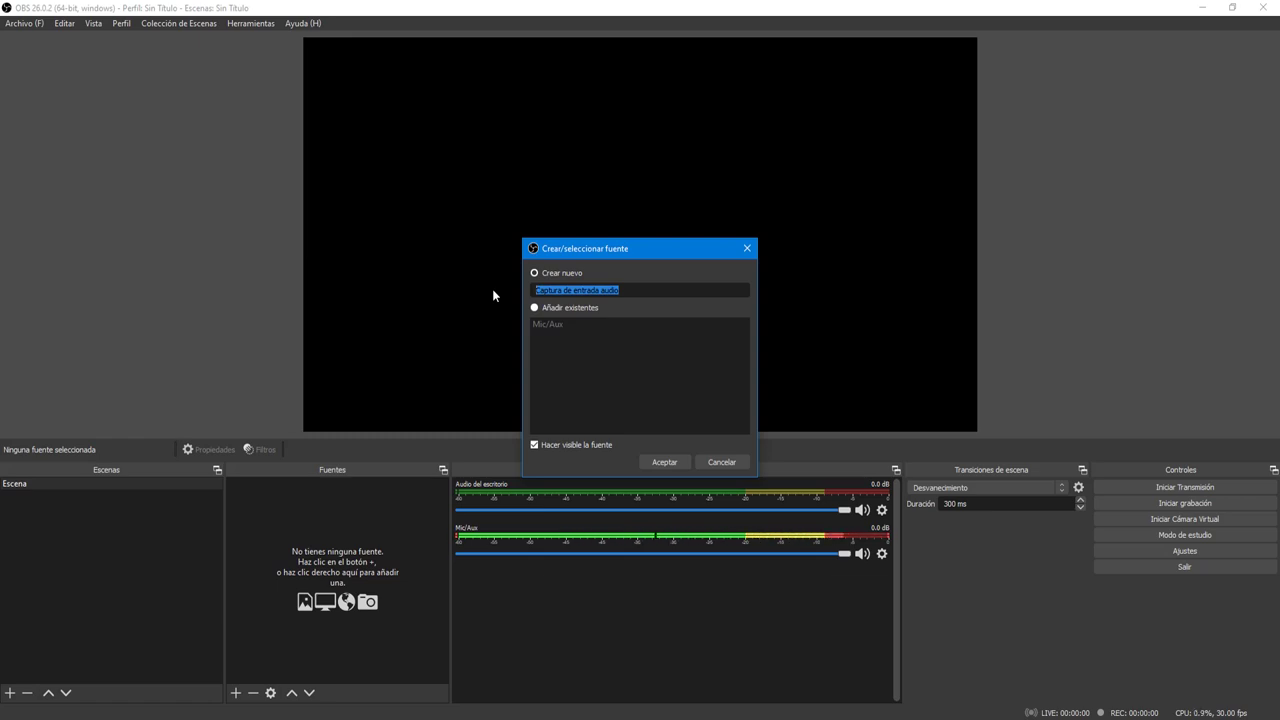
{"action": "type", "text": "udio cable"}
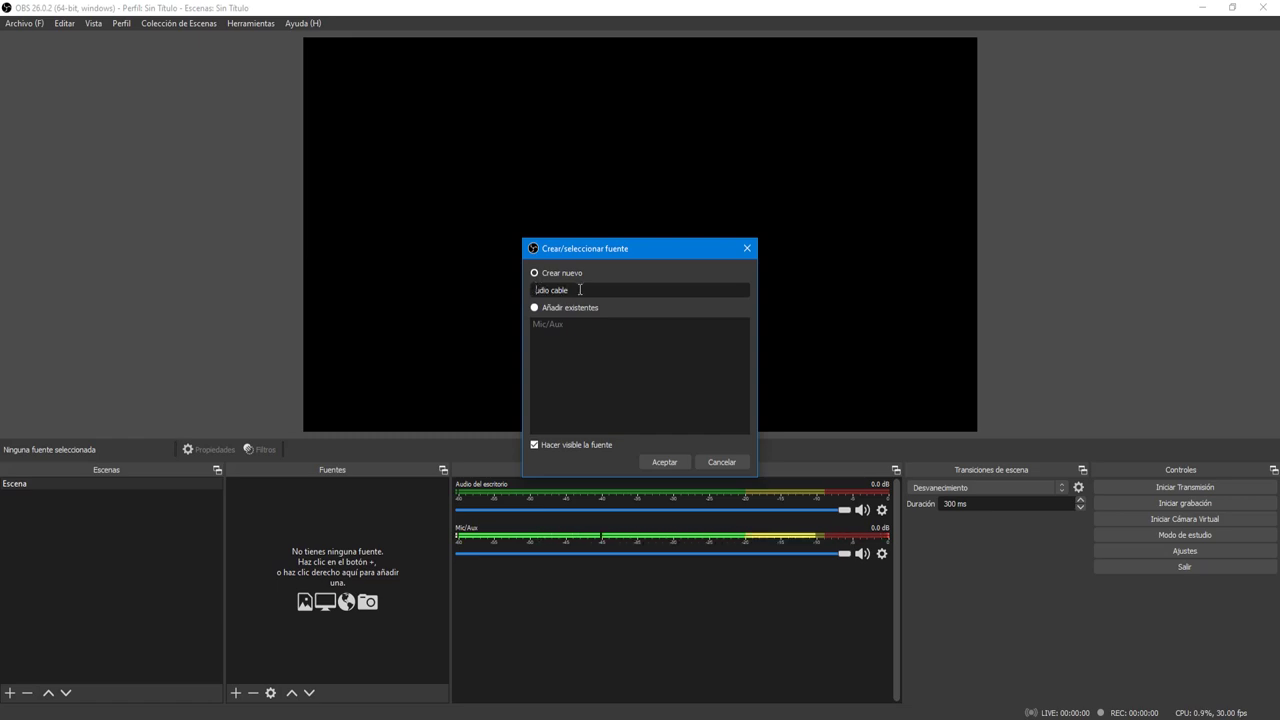
{"action": "type", "text": "S"}
{"action": "key", "text": "BackSpace"}
{"action": "type", "text": "A"}
{"action": "left_click", "coordinate": [674, 461]}
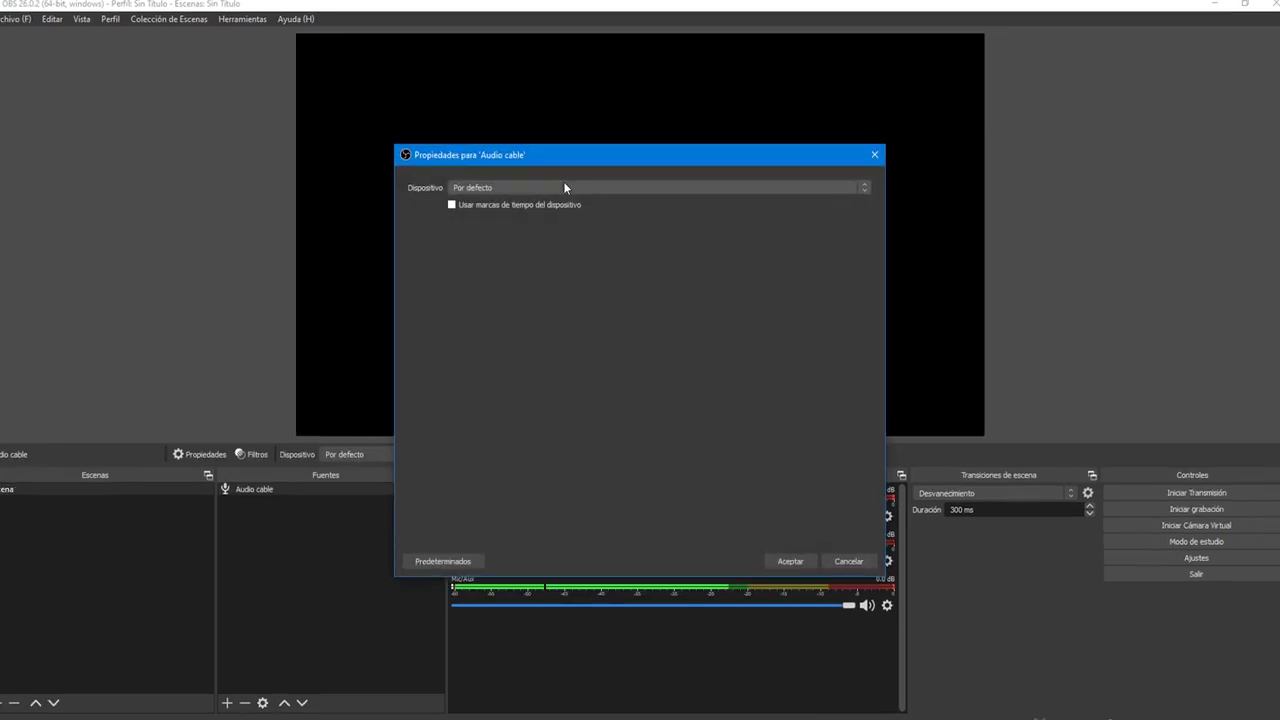
- Set the Audio cable source's device to Line 1 (Virtual Audio Cable), accept its properties, and close OBS
{"action": "left_click", "coordinate": [566, 188]}
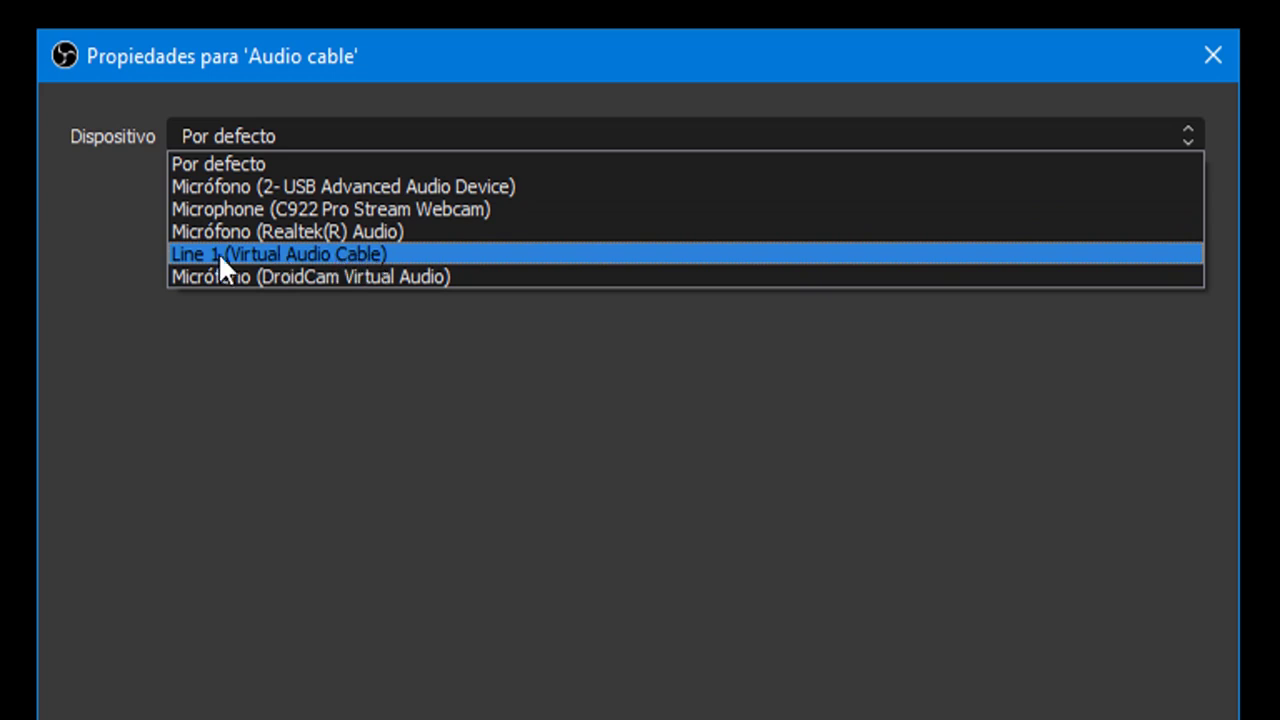
{"action": "left_click", "coordinate": [333, 258]}
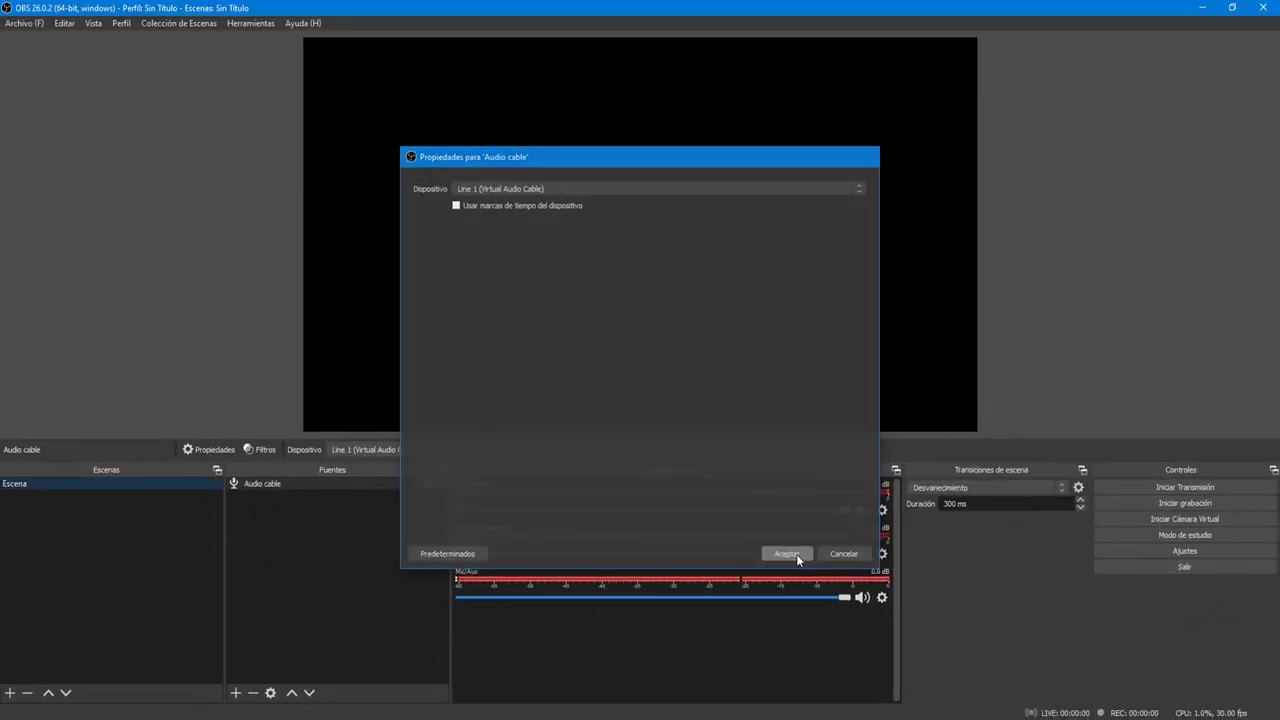
{"action": "left_click", "coordinate": [796, 555]}
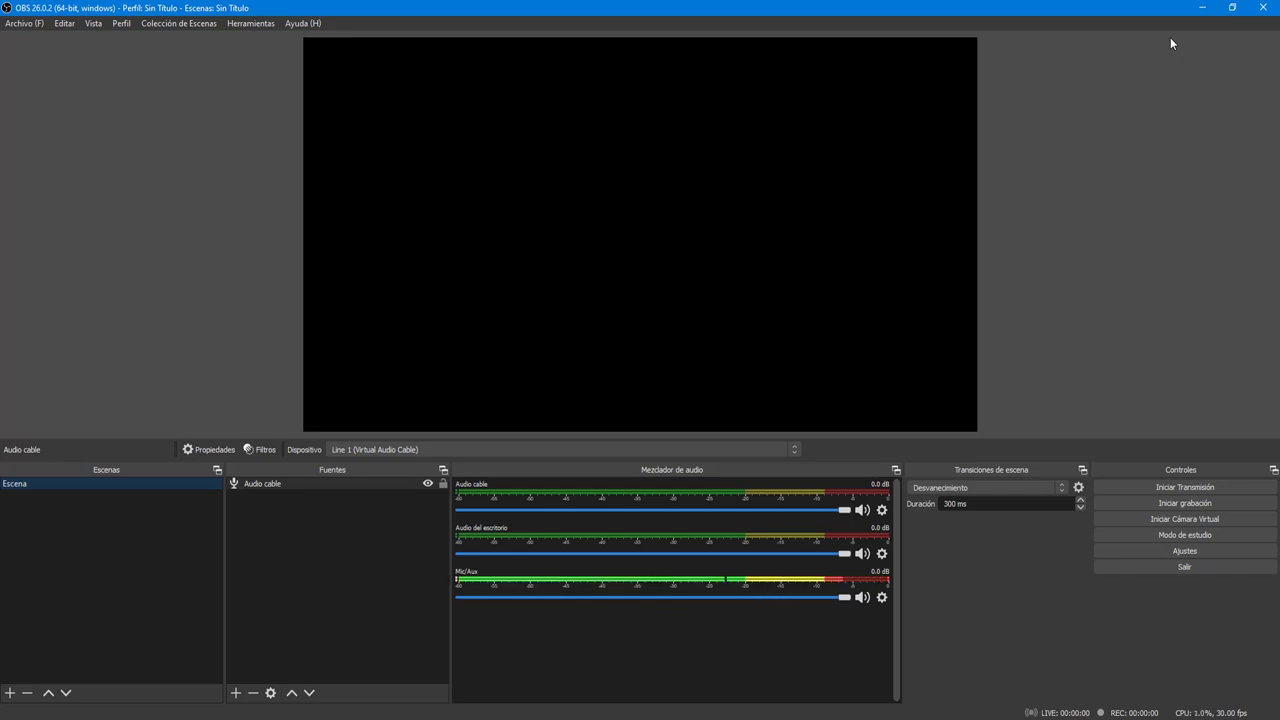
{"action": "left_click", "coordinate": [1270, 10]}
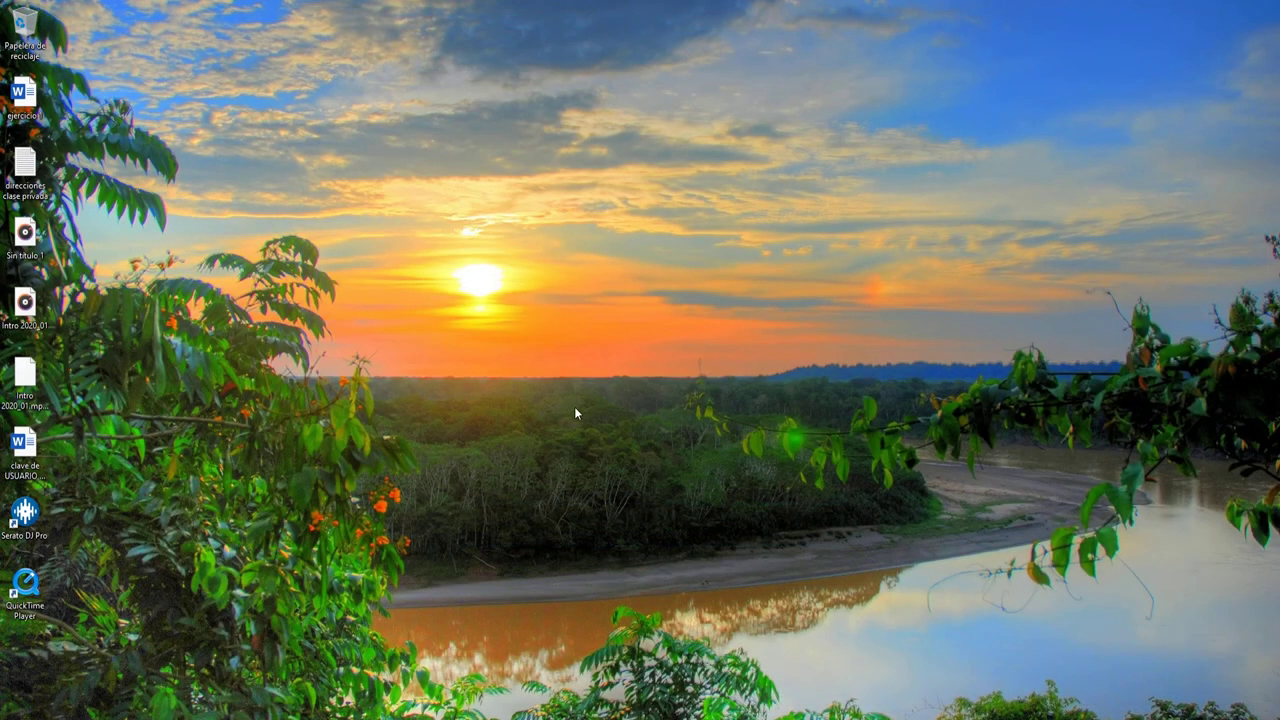